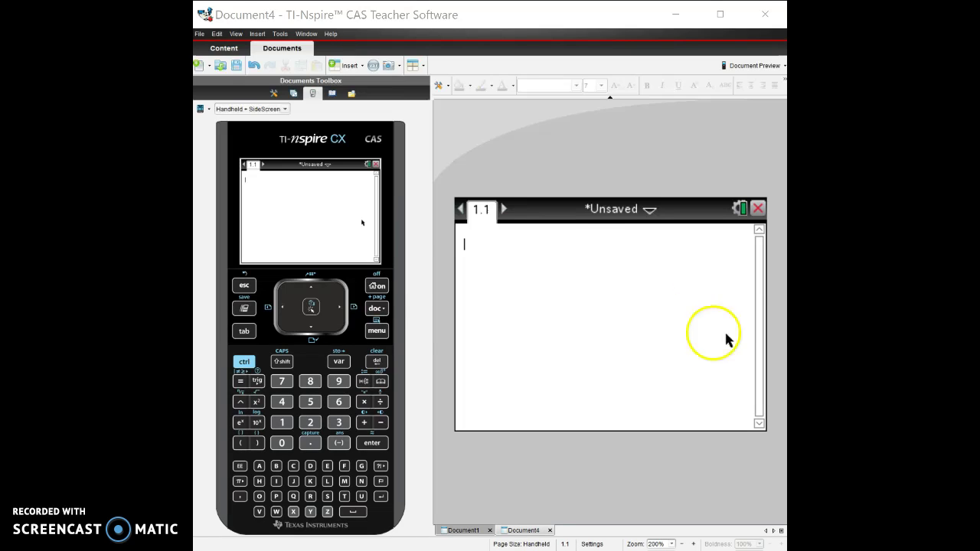
Go home, visit Scratchpad, return, then start a new document and agree to save.
{"action": "left_click", "coordinate": [376, 285]}
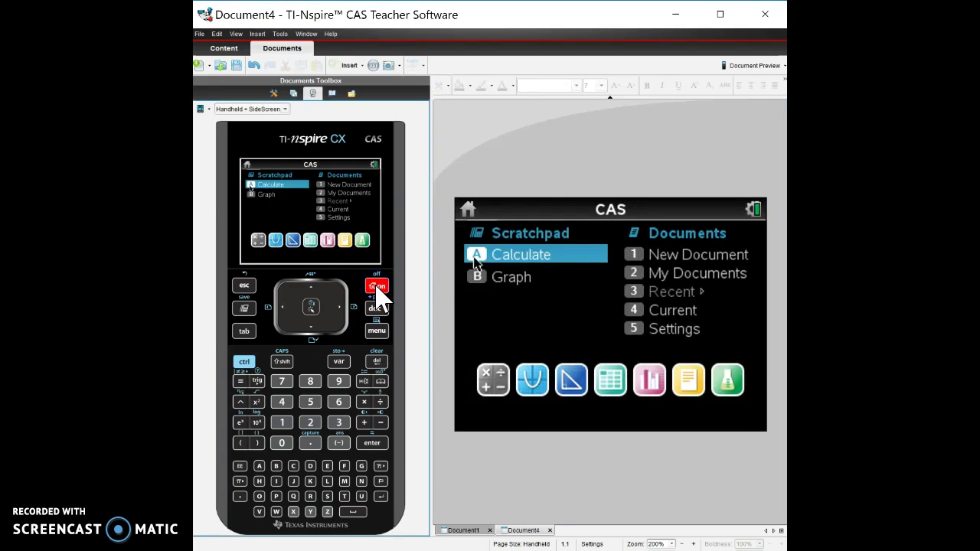
{"action": "left_click_drag", "start_coordinate": [475, 252], "coordinate": [534, 307]}
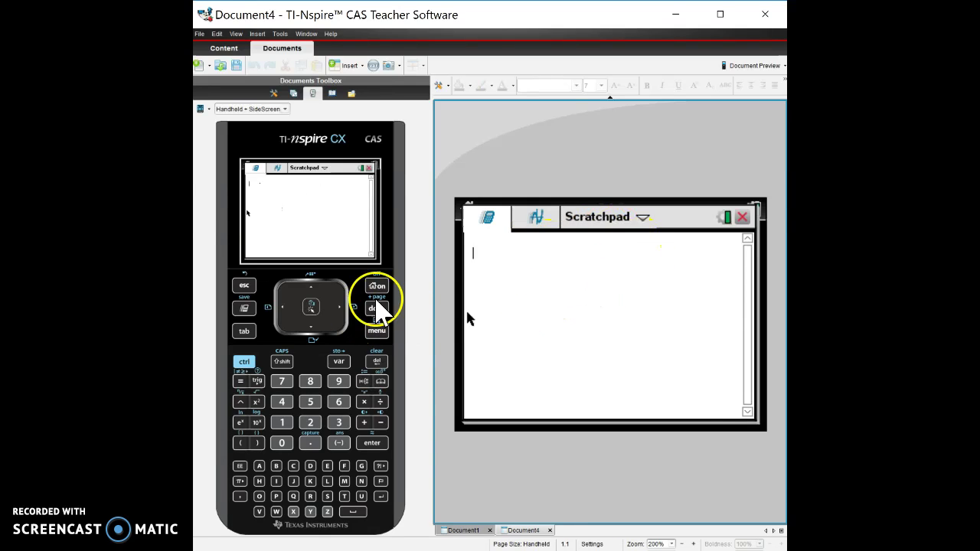
{"action": "left_click", "coordinate": [385, 290]}
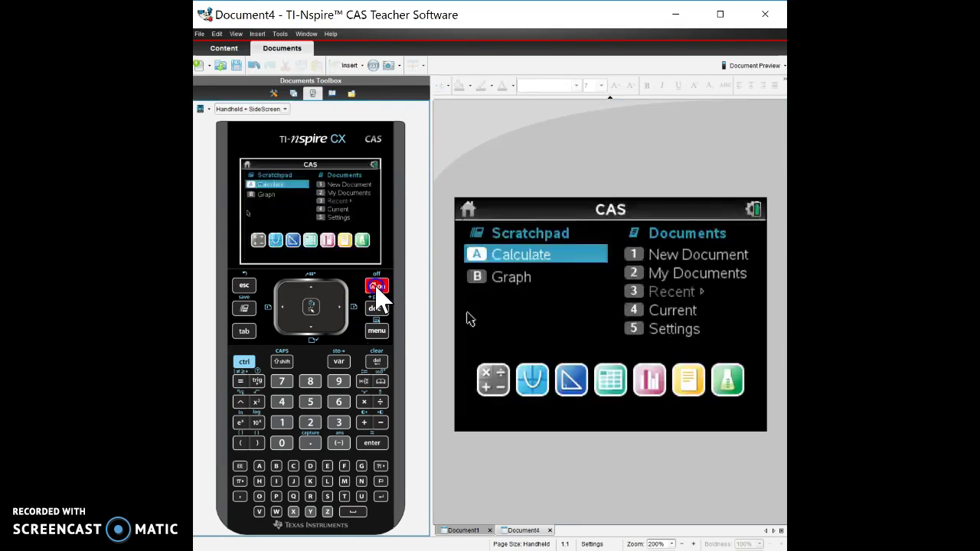
{"action": "left_click", "coordinate": [666, 254]}
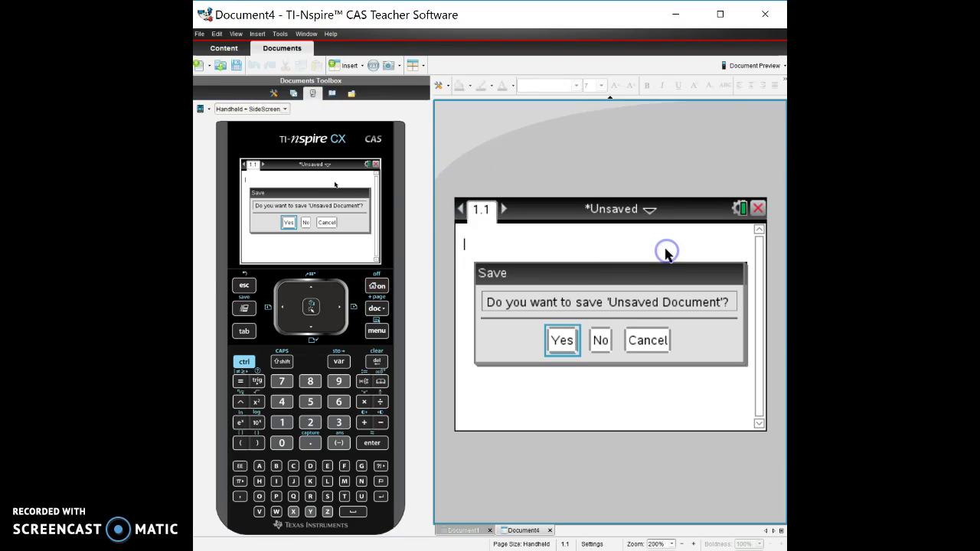
{"action": "left_click", "coordinate": [558, 346]}
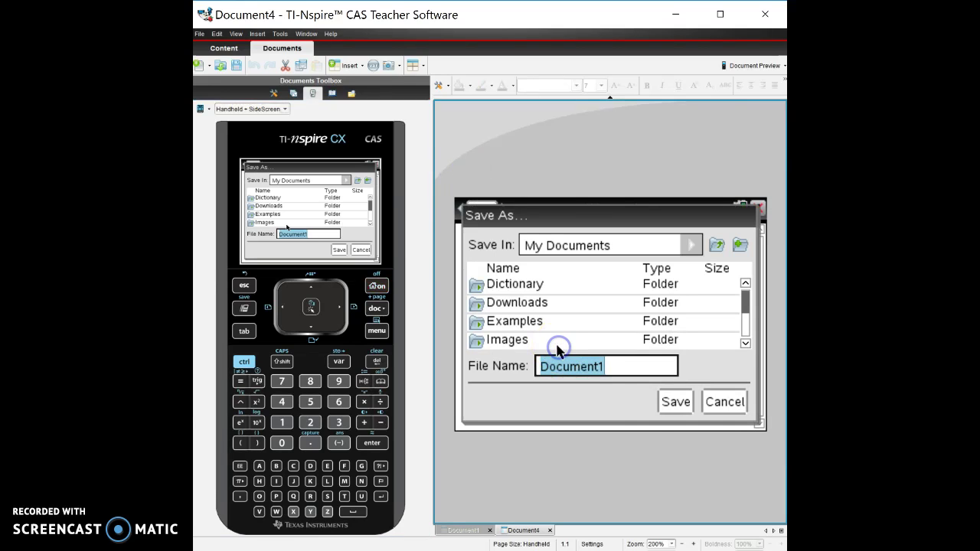
Cancel the Save As, start Document5 without saving, and add an empty Calculator page.
{"action": "left_click", "coordinate": [724, 403]}
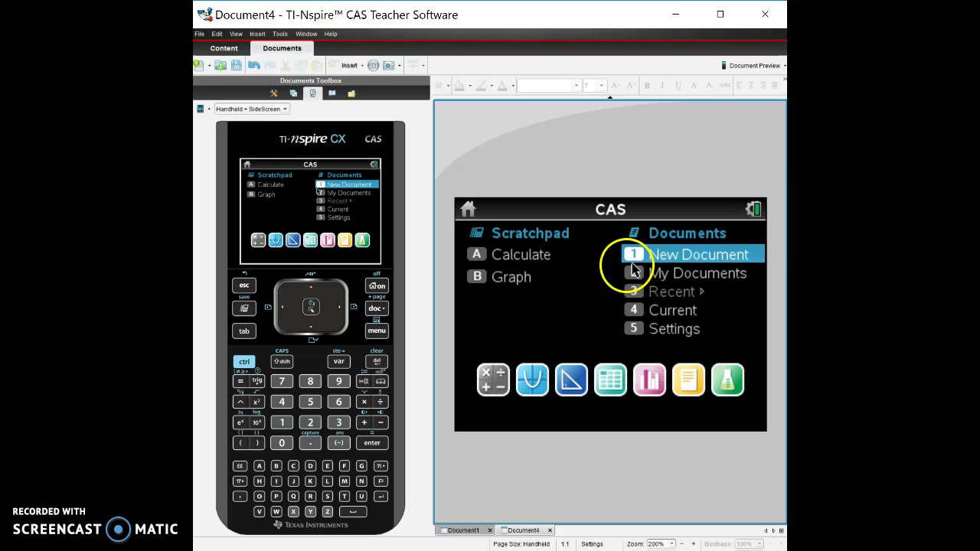
{"action": "left_click", "coordinate": [671, 254]}
{"action": "left_click", "coordinate": [600, 340]}
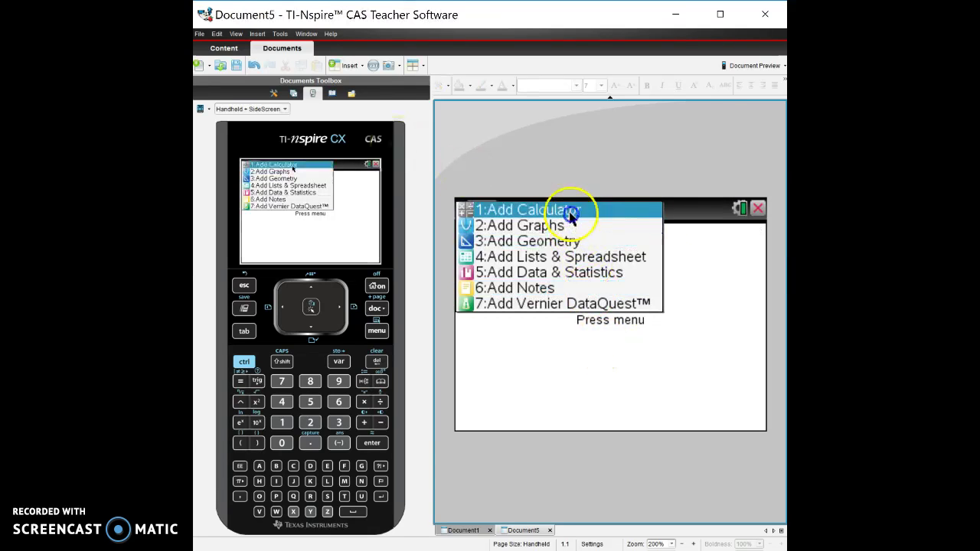
{"action": "left_click", "coordinate": [571, 213]}
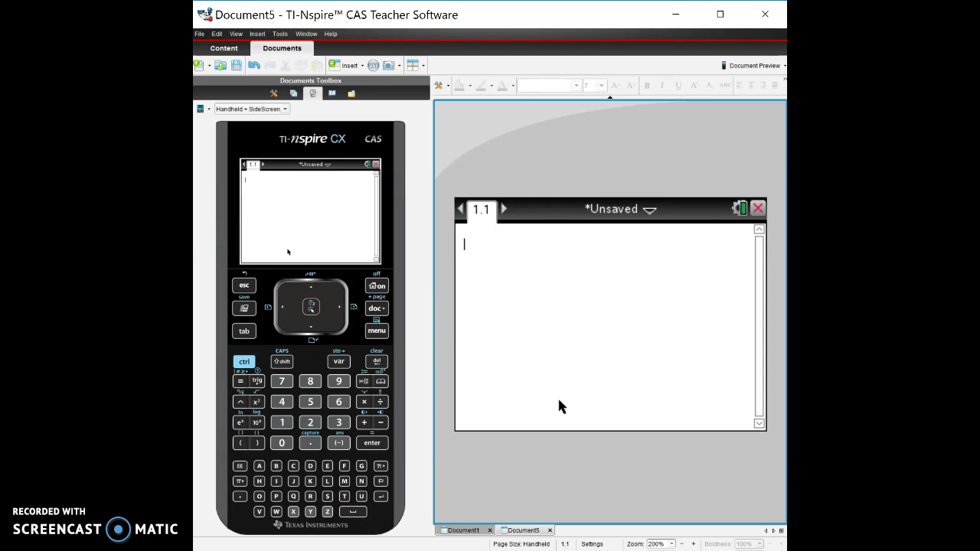
Evaluate 5+3 to get 8.
{"action": "left_click", "coordinate": [311, 402]}
{"action": "left_click", "coordinate": [364, 423]}
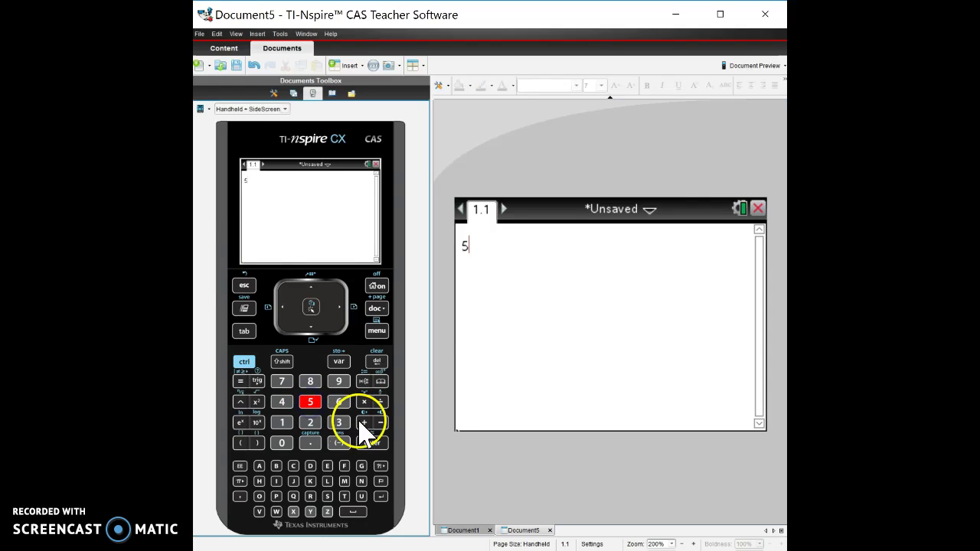
{"action": "left_click", "coordinate": [338, 423]}
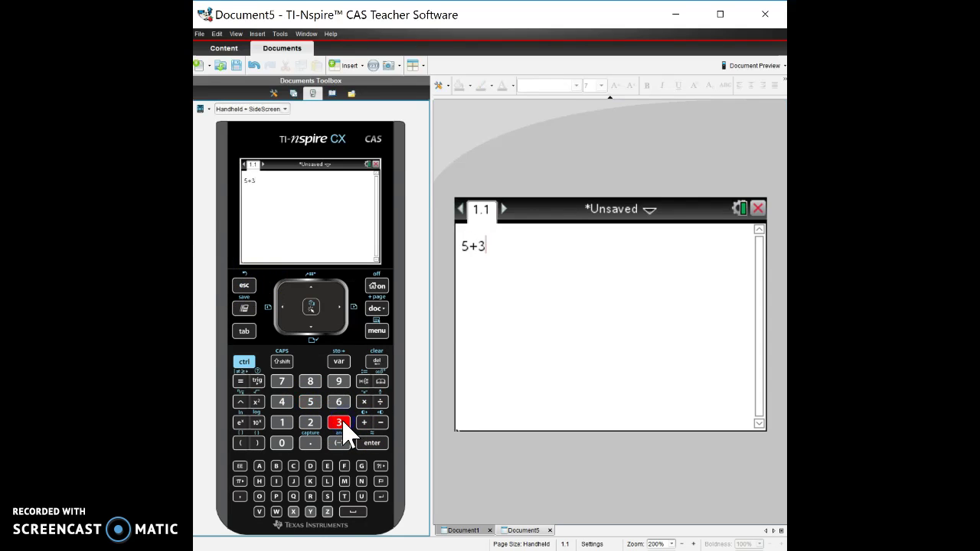
{"action": "left_click", "coordinate": [372, 445]}
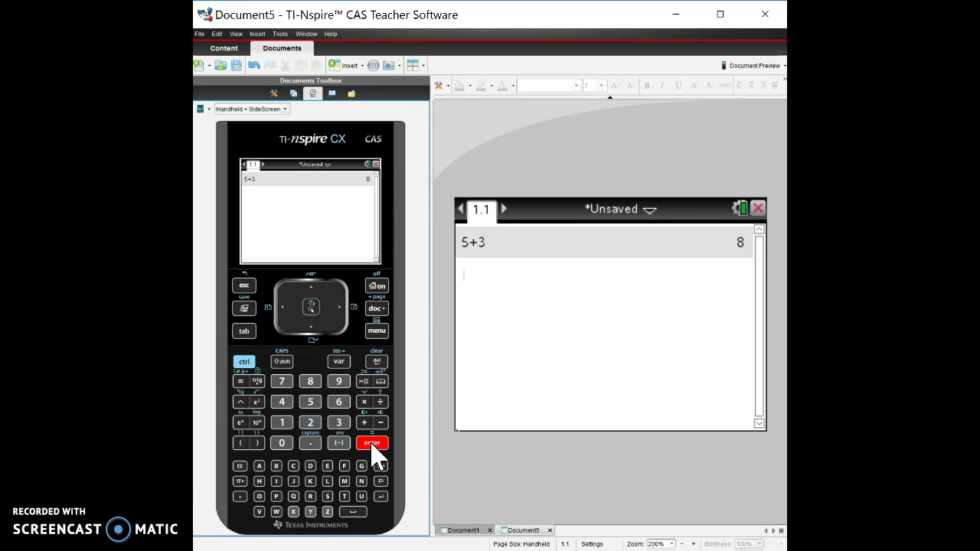
Enter 6+3/5 and evaluate it exactly as 33/5.
{"action": "left_click", "coordinate": [339, 401]}
{"action": "left_click", "coordinate": [340, 402]}
{"action": "left_click", "coordinate": [363, 423]}
{"action": "left_click", "coordinate": [244, 288]}
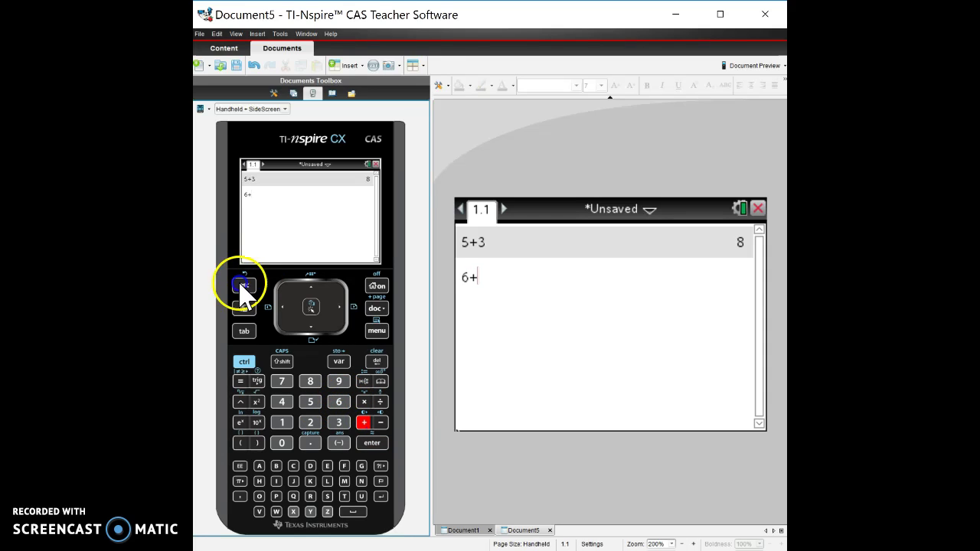
{"action": "left_click", "coordinate": [340, 422]}
{"action": "left_click", "coordinate": [382, 403]}
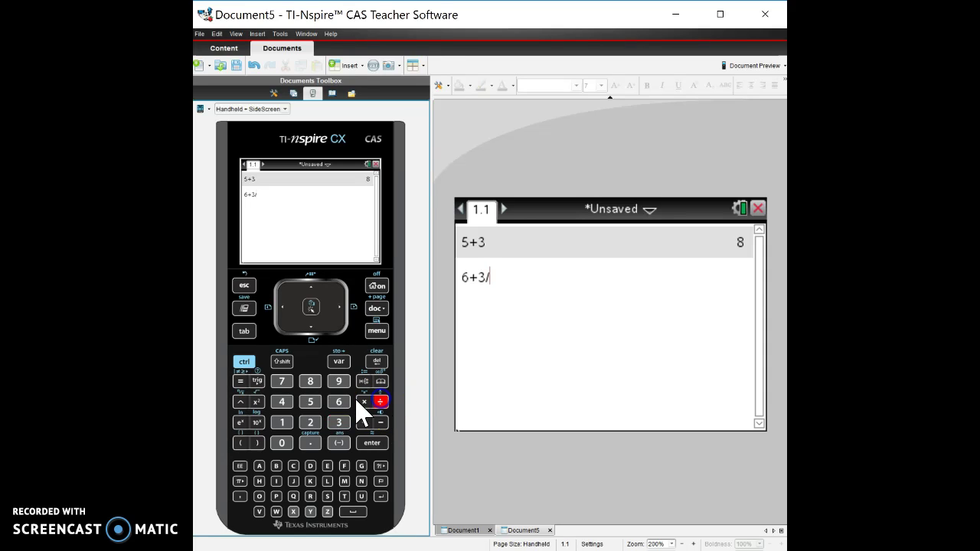
{"action": "left_click", "coordinate": [310, 402]}
{"action": "left_click", "coordinate": [371, 442]}
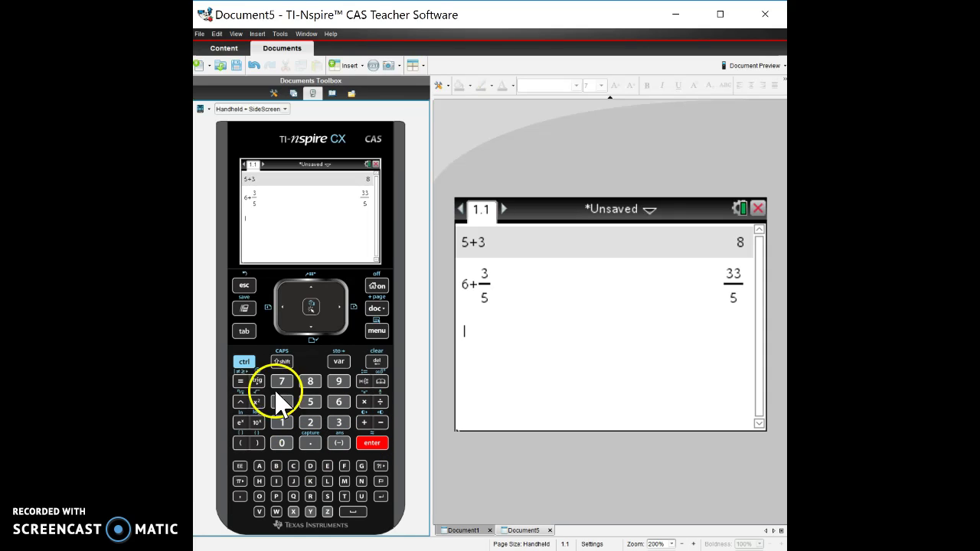
Approximate 6+3/5 as the decimal 6.6.
{"action": "left_click", "coordinate": [243, 363]}
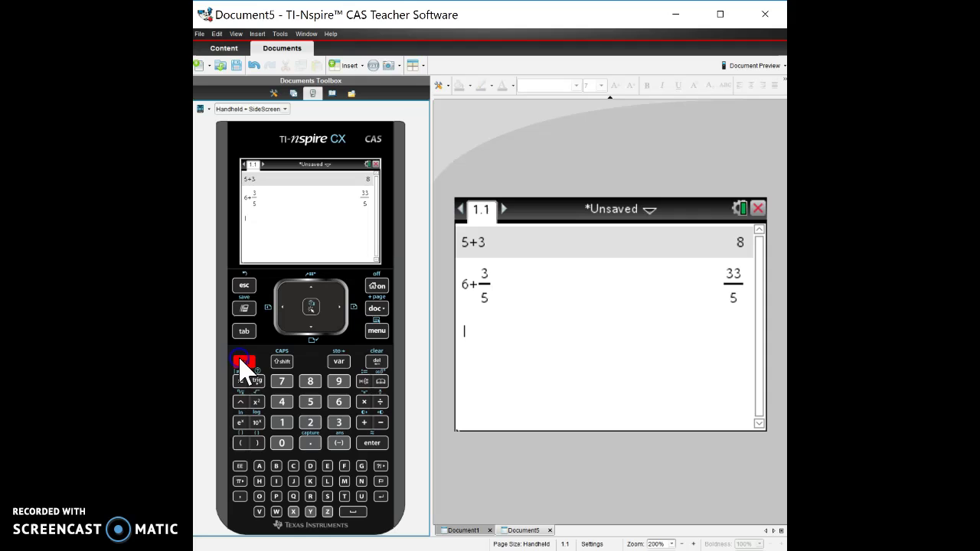
{"action": "left_click", "coordinate": [373, 445]}
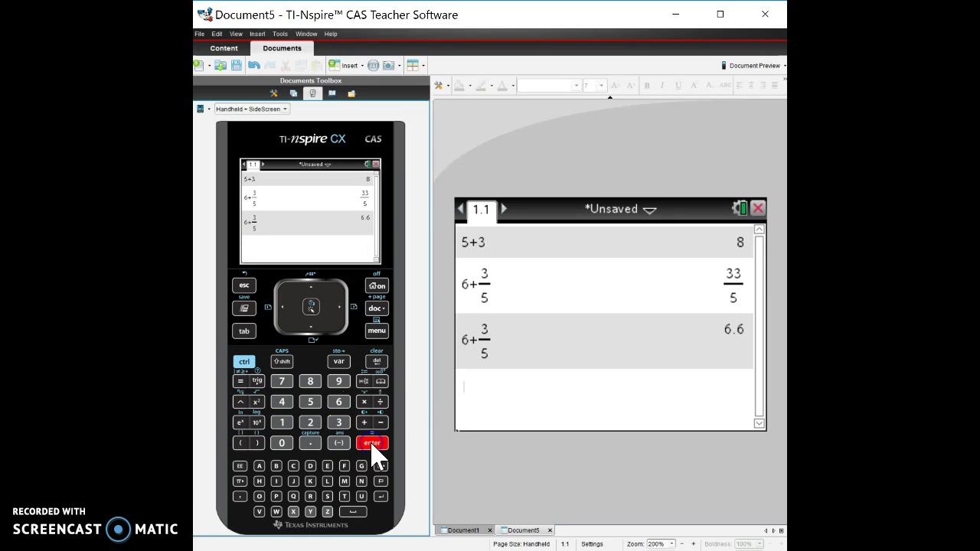
{"action": "left_click", "coordinate": [557, 346]}
{"action": "left_click", "coordinate": [372, 444]}
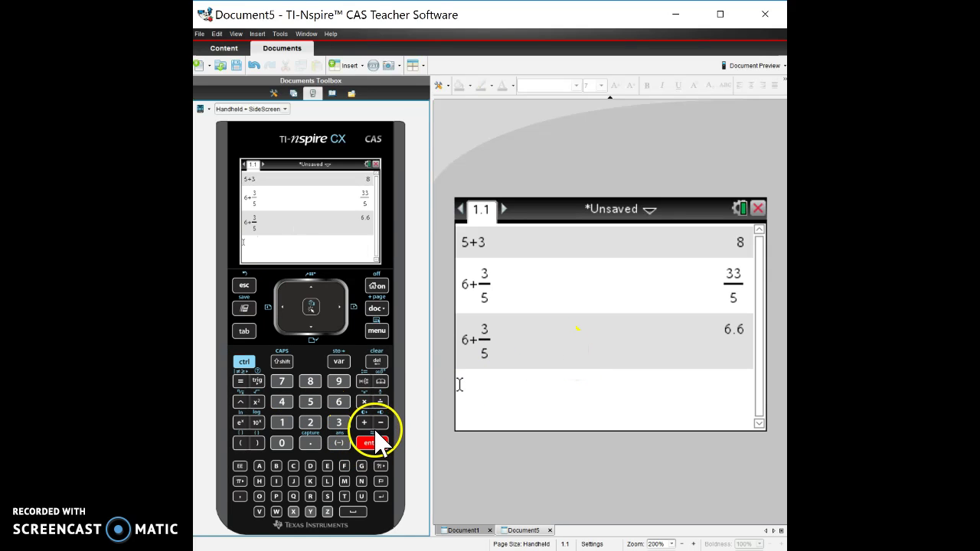
{"action": "left_click", "coordinate": [613, 361]}
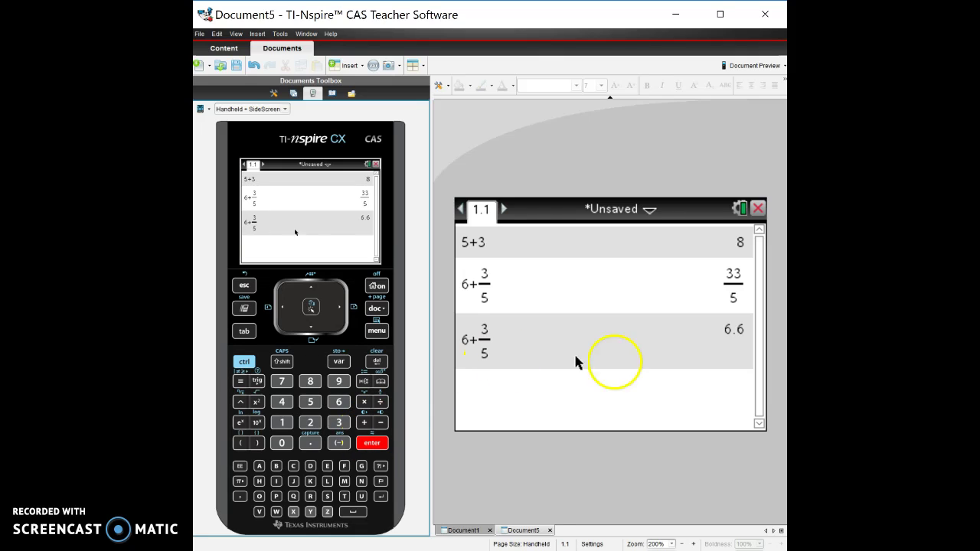
Evaluate 6.2+3 to get 9.2, then bring up the function catalog.
{"action": "left_click", "coordinate": [483, 387]}
{"action": "type", "text": "6.2"}
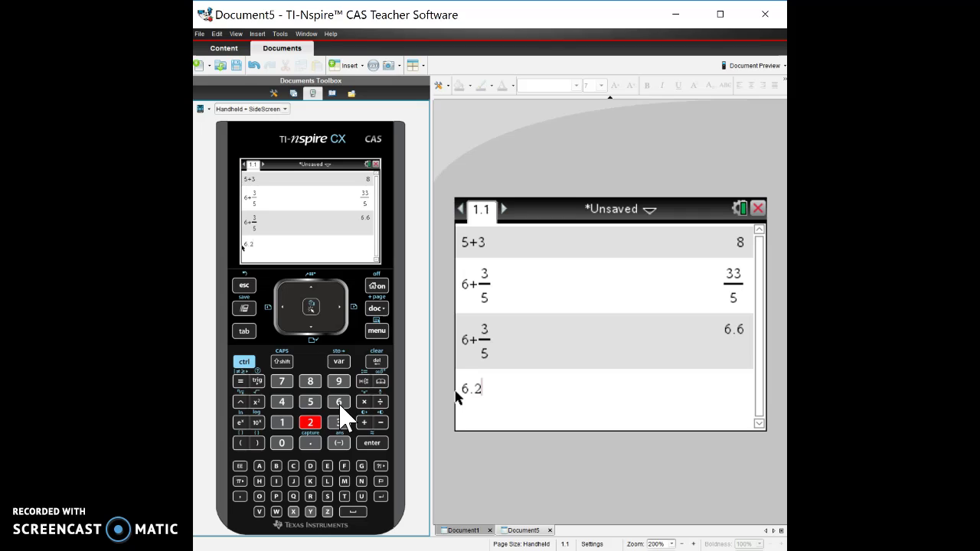
{"action": "type", "text": "+3"}
{"action": "key", "text": "Return"}
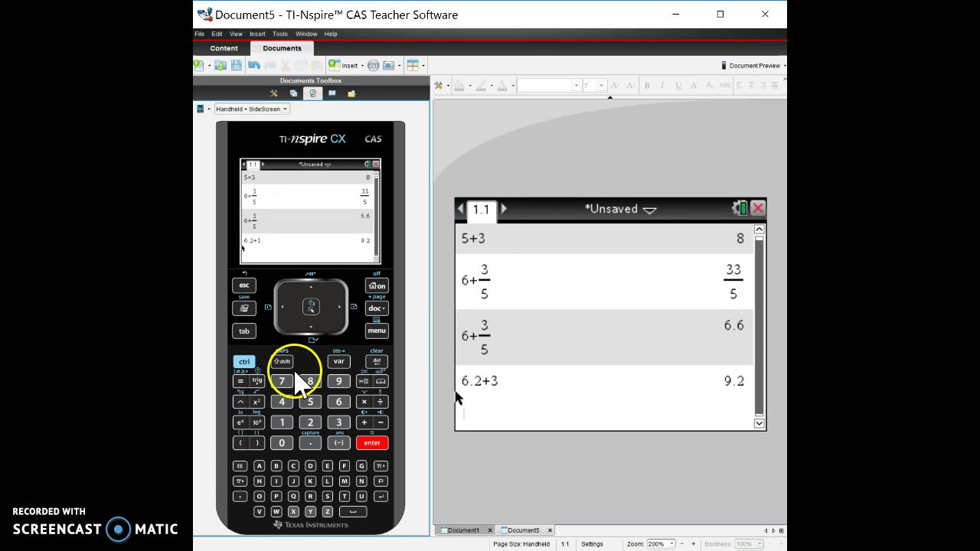
{"action": "left_click", "coordinate": [380, 384]}
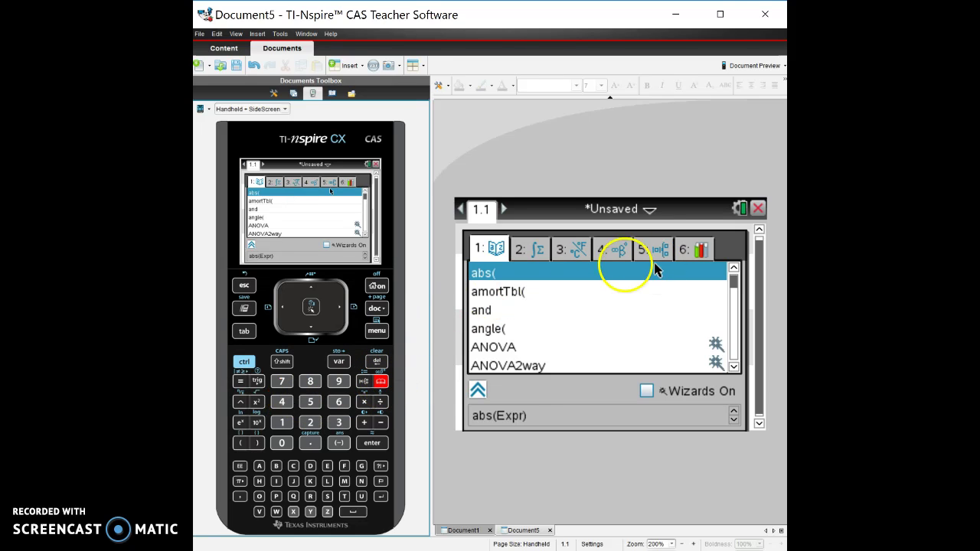
Switch the catalog to categories, expanding and collapsing Matrix and Algebra, reaching Functions & Programs.
{"action": "key", "text": "Down"}
{"action": "key", "text": "Down"}
{"action": "key", "text": "Down"}
{"action": "key", "text": "Down"}
{"action": "key", "text": "Down"}
{"action": "key", "text": "Down"}
{"action": "key", "text": "Down"}
{"action": "key", "text": "Down"}
{"action": "key", "text": "Down"}
{"action": "key", "text": "Down"}
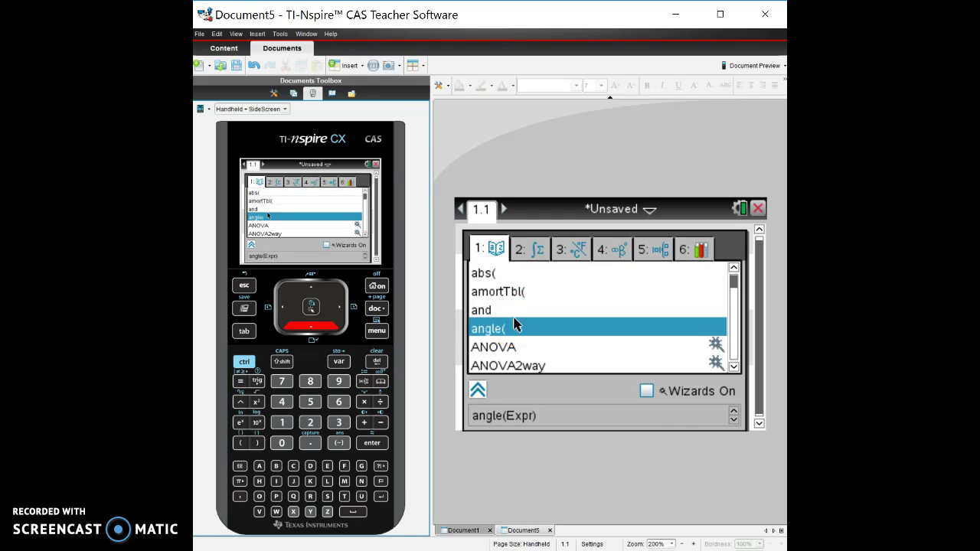
{"action": "key", "text": "Down"}
{"action": "key", "text": "Down"}
{"action": "key", "text": "Down"}
{"action": "key", "text": "Down"}
{"action": "key", "text": "Down"}
{"action": "key", "text": "Down"}
{"action": "key", "text": "Down"}
{"action": "key", "text": "Down"}
{"action": "key", "text": "Down"}
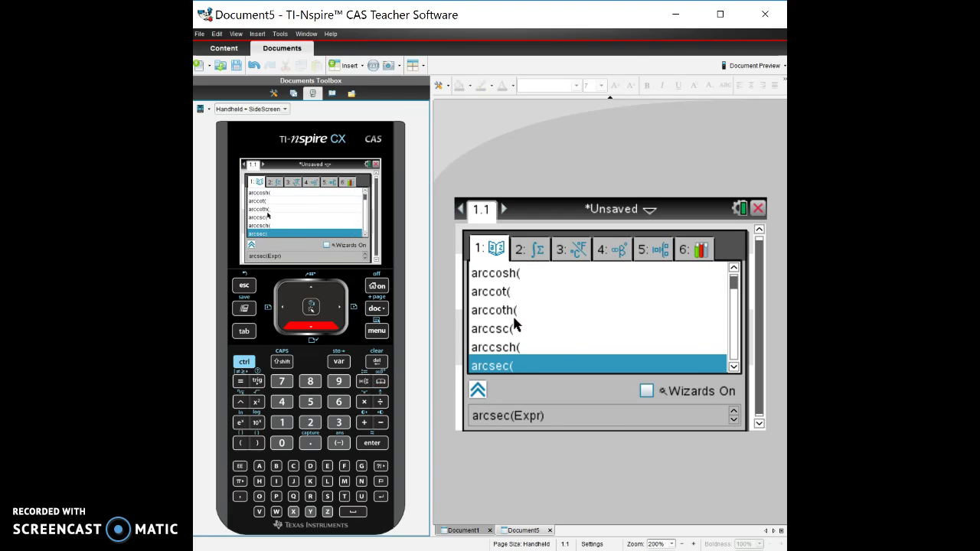
{"action": "key", "text": "Down"}
{"action": "key", "text": "Down"}
{"action": "key", "text": "Down"}
{"action": "key", "text": "Down"}
{"action": "key", "text": "Down"}
{"action": "key", "text": "Down"}
{"action": "key", "text": "Down"}
{"action": "key", "text": "Down"}
{"action": "key", "text": "Down"}
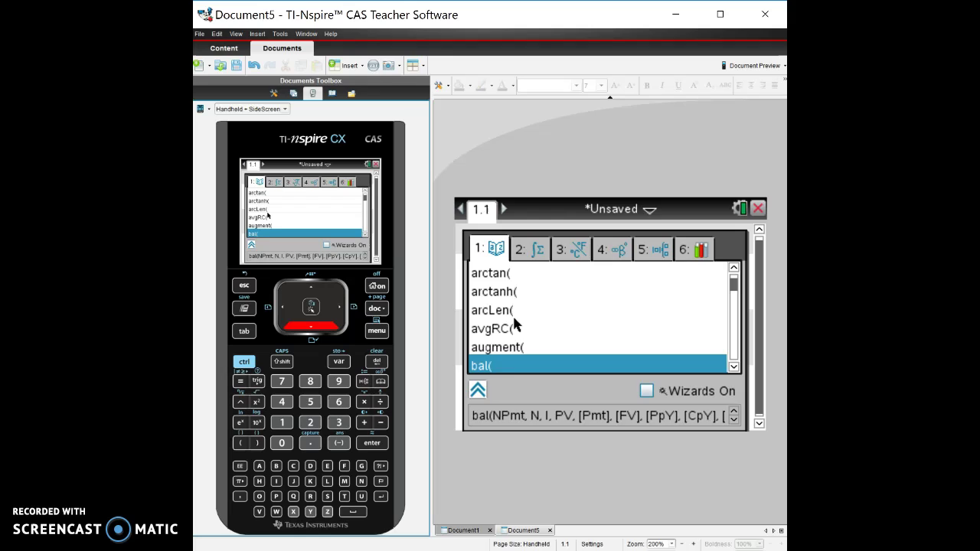
{"action": "left_click", "coordinate": [530, 251]}
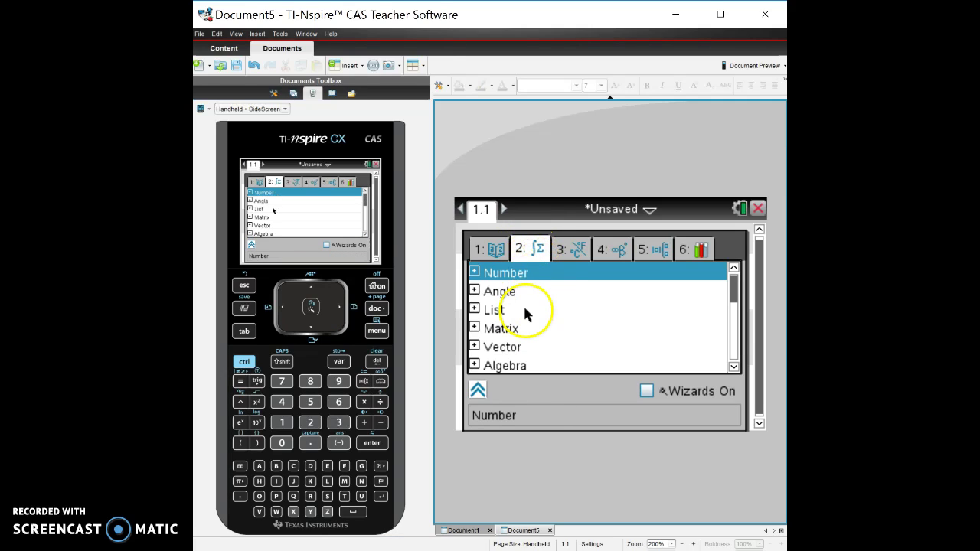
{"action": "left_click", "coordinate": [473, 329]}
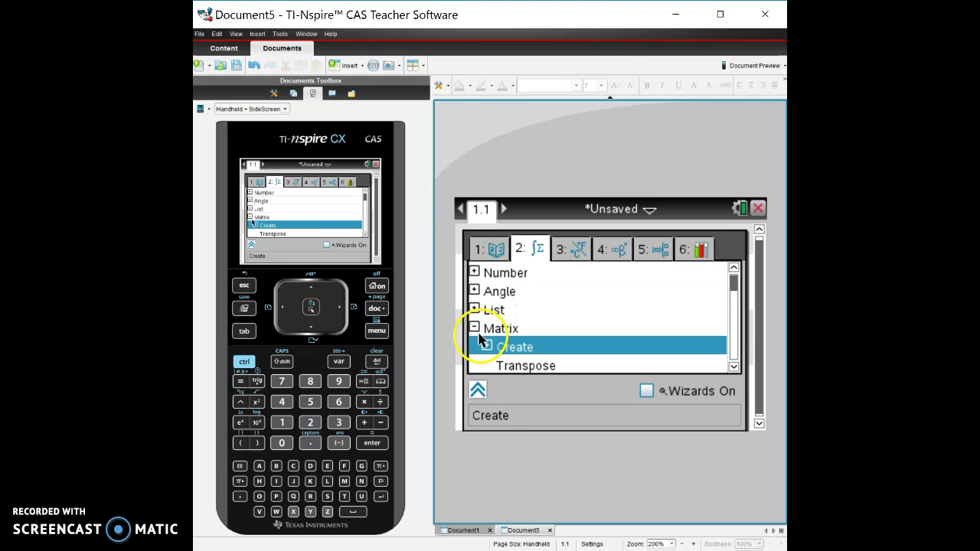
{"action": "left_click", "coordinate": [474, 328]}
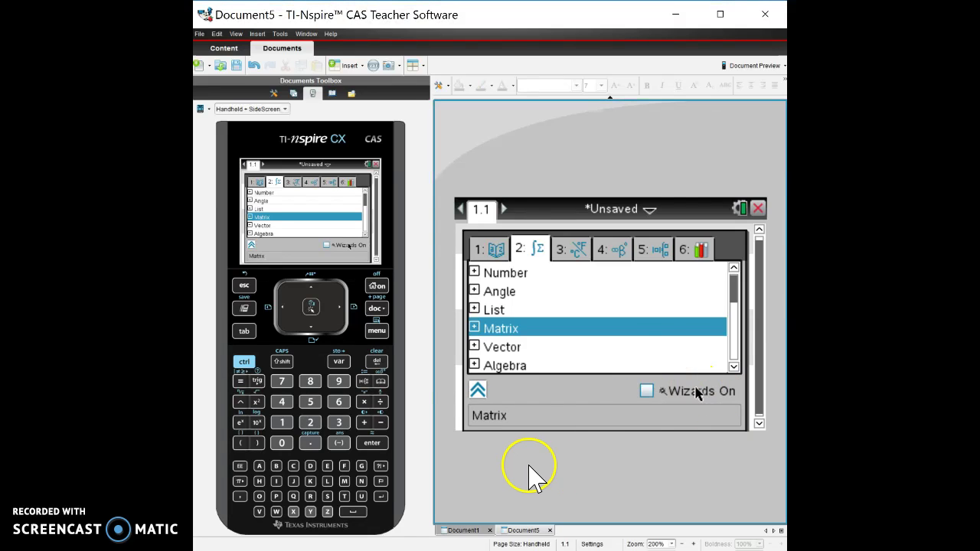
{"action": "left_click", "coordinate": [474, 366]}
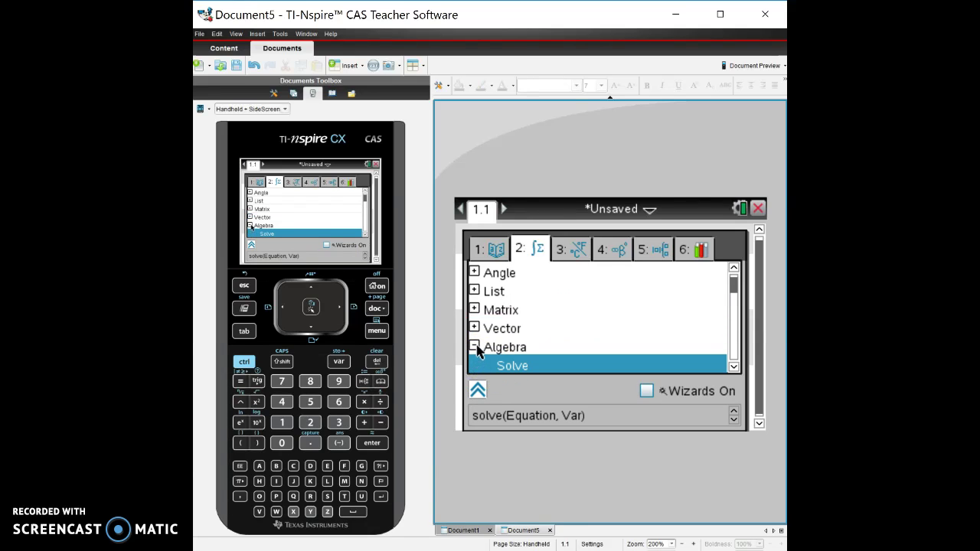
{"action": "left_click", "coordinate": [476, 348]}
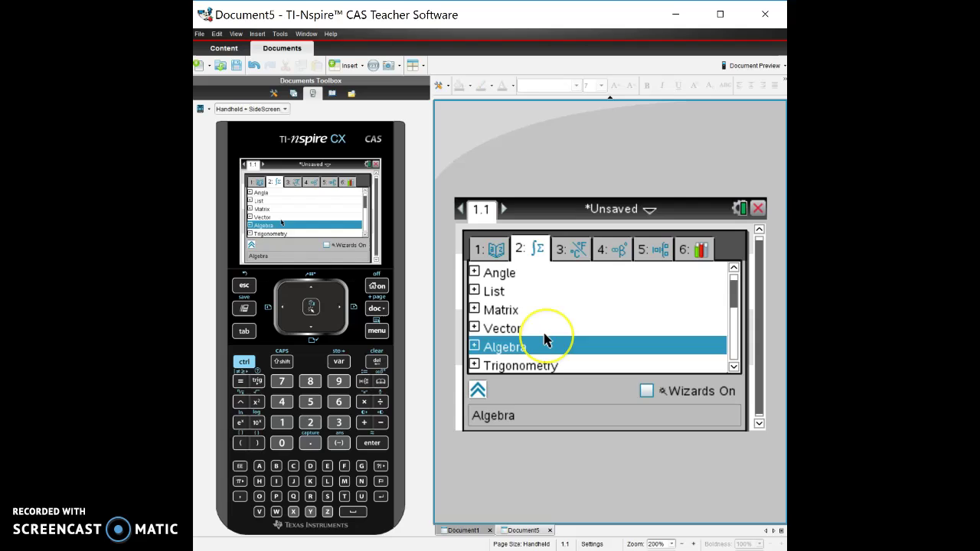
{"action": "key", "text": "f"}
Browse the catalog's unit conversions, symbol grid with Greek letters, math templates and library list.
{"action": "key", "text": "f"}
{"action": "key", "text": "Home"}
{"action": "key", "text": "f"}
{"action": "key", "text": "f"}
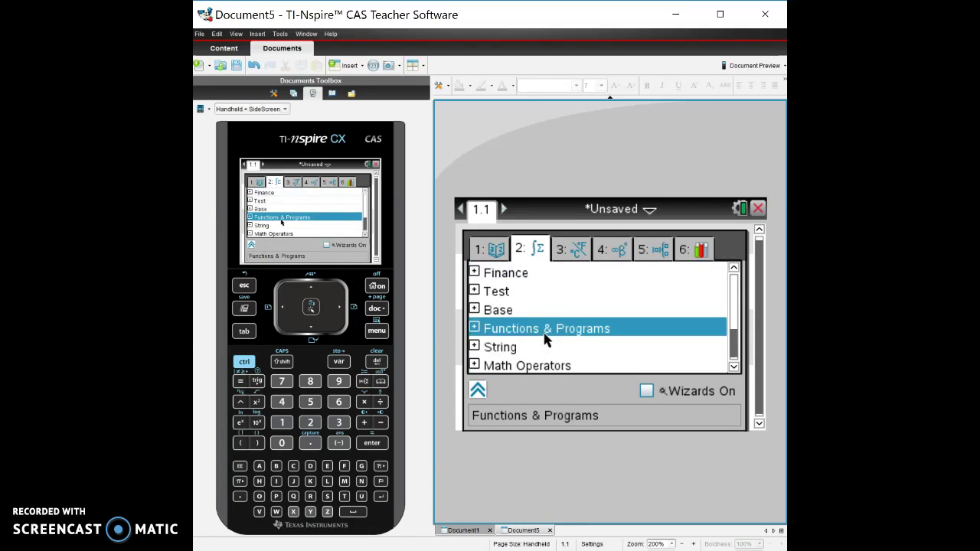
{"action": "left_click", "coordinate": [576, 249]}
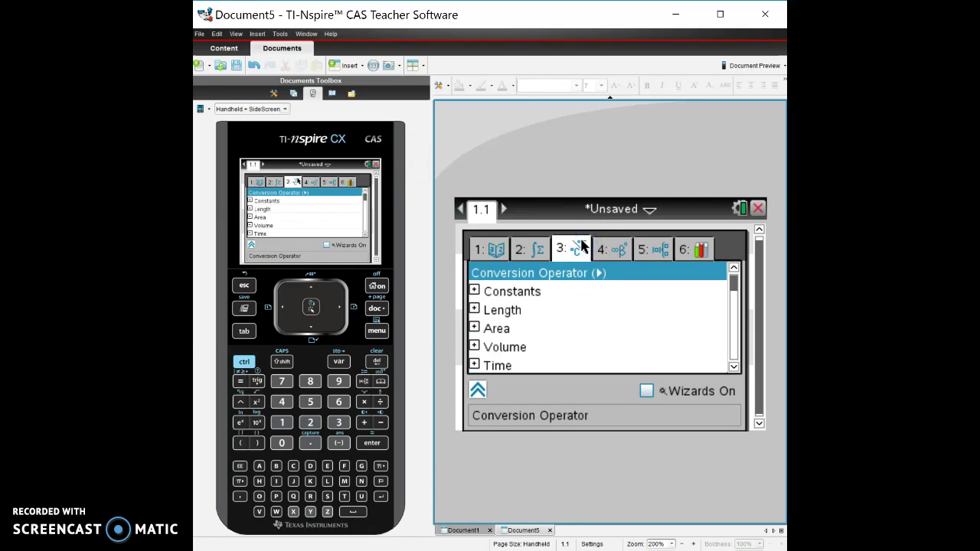
{"action": "left_click", "coordinate": [622, 253]}
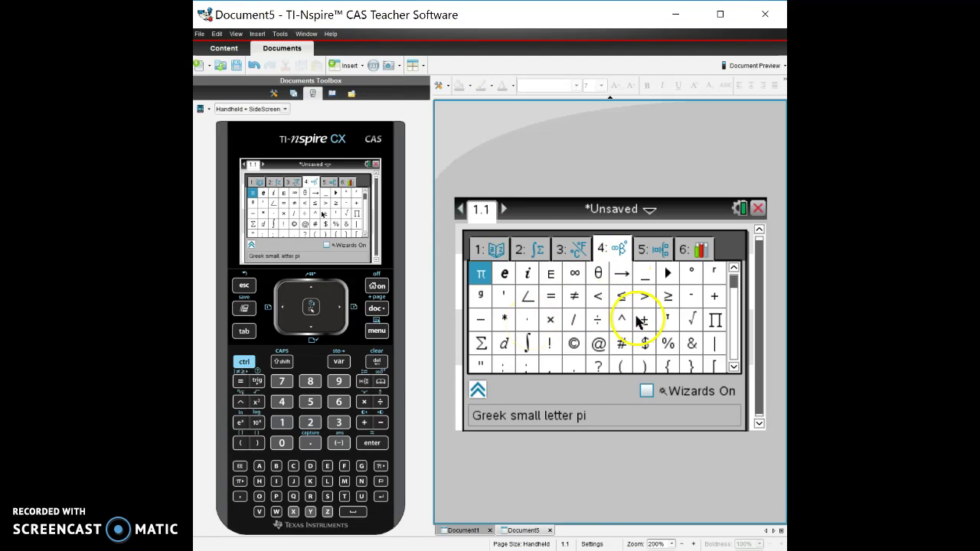
{"action": "left_click", "coordinate": [733, 367]}
{"action": "left_click", "coordinate": [734, 367]}
{"action": "left_click", "coordinate": [734, 367]}
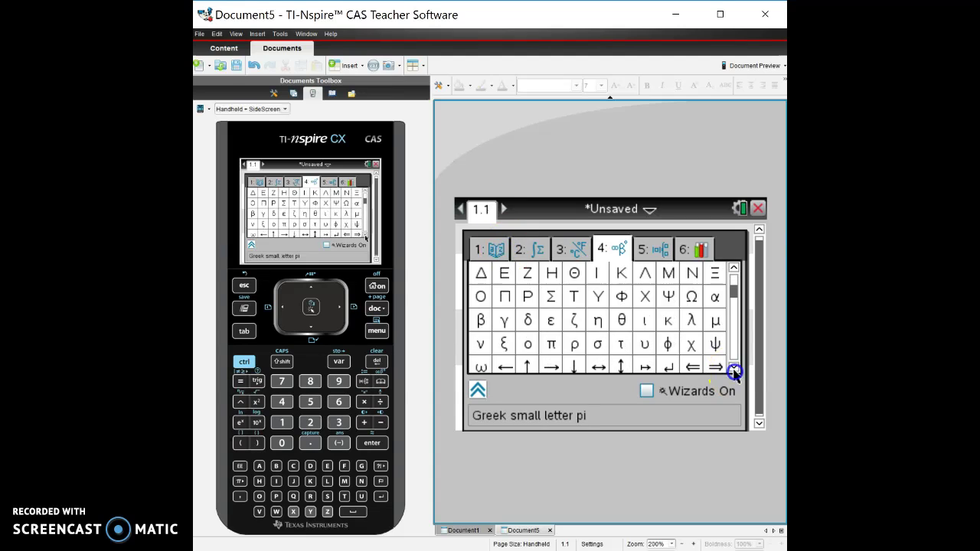
{"action": "left_click", "coordinate": [733, 367]}
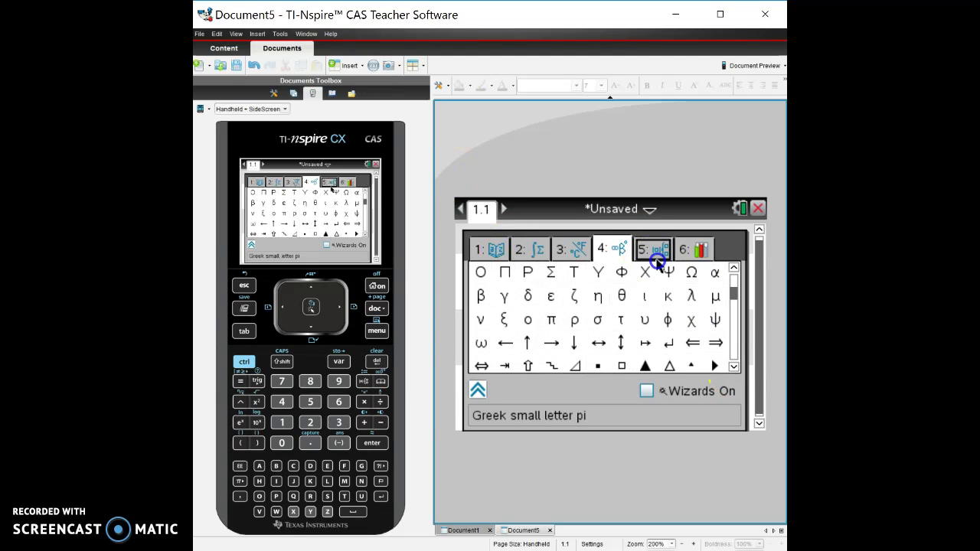
{"action": "left_click", "coordinate": [643, 243]}
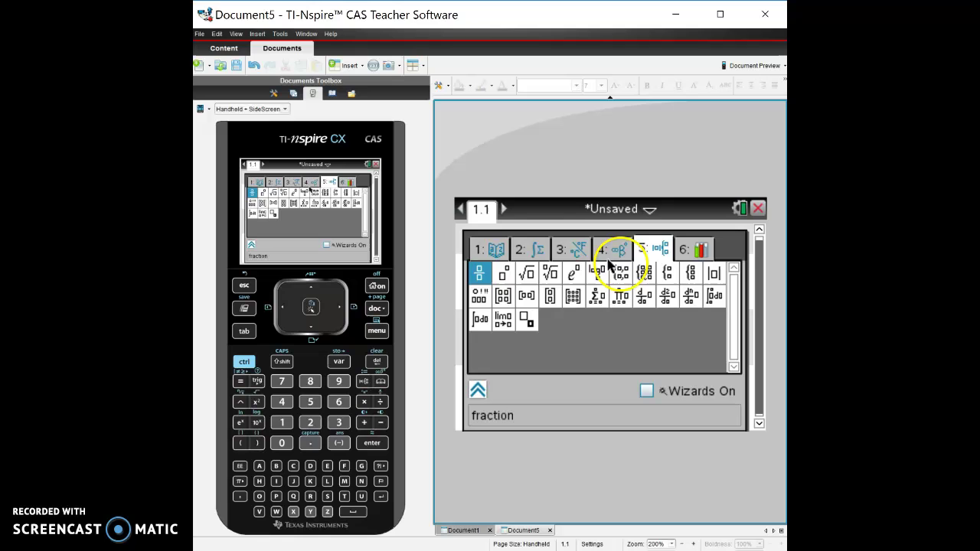
{"action": "left_click", "coordinate": [695, 249]}
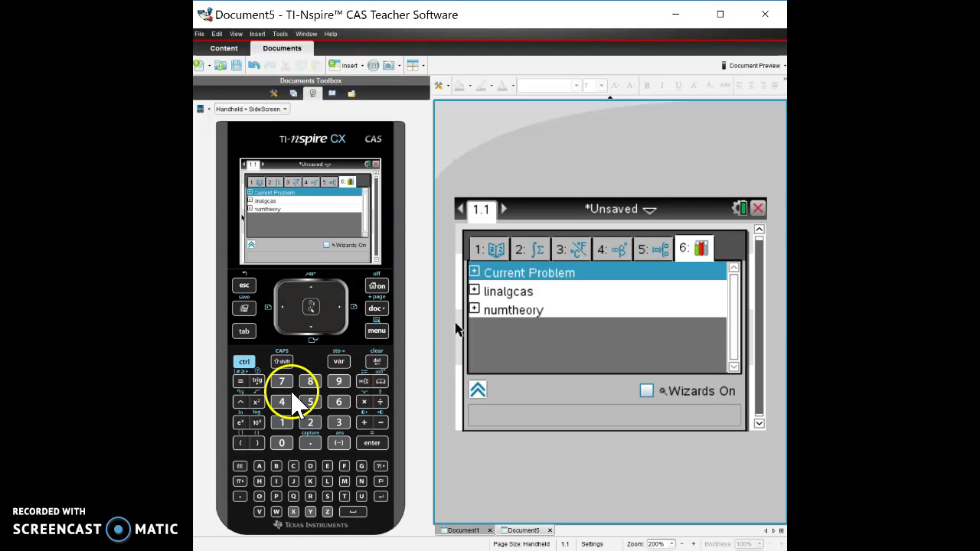
Close the catalog and evaluate ln(3).
{"action": "left_click", "coordinate": [244, 287]}
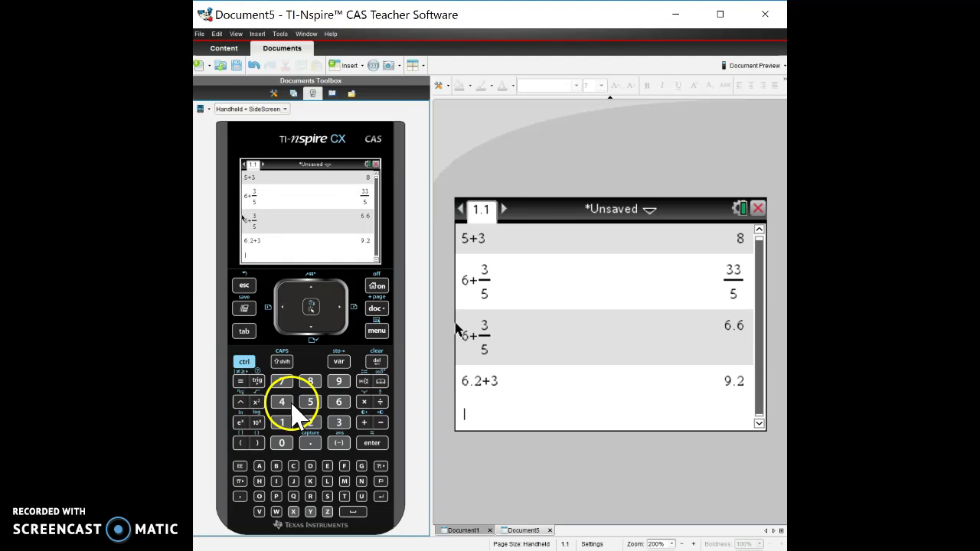
{"action": "left_click", "coordinate": [244, 362]}
{"action": "left_click", "coordinate": [241, 423]}
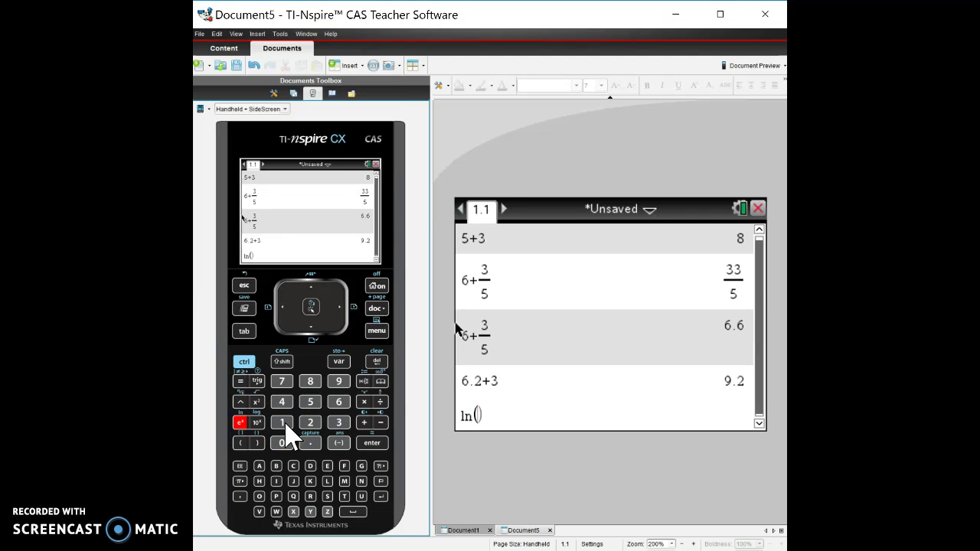
{"action": "type", "text": "3"}
{"action": "key", "text": "Return"}
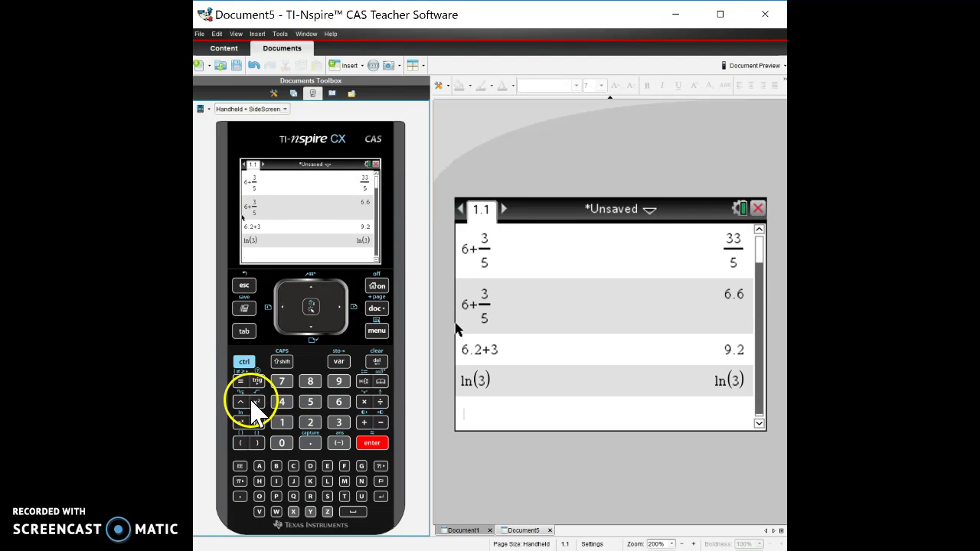
Evaluate log base 3 of 4 as the decimal 1.26186.
{"action": "left_click", "coordinate": [243, 363]}
{"action": "left_click", "coordinate": [257, 420]}
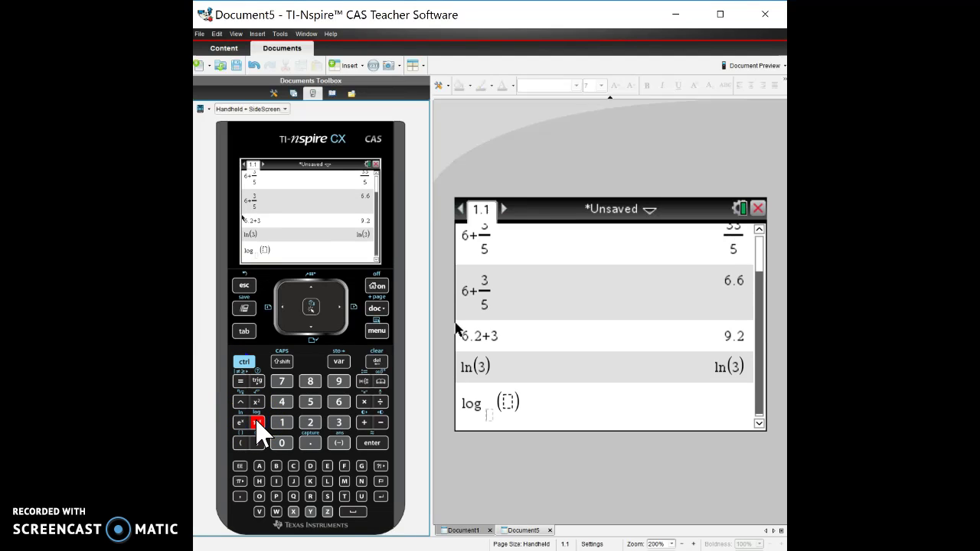
{"action": "type", "text": "3"}
{"action": "key", "text": "Right"}
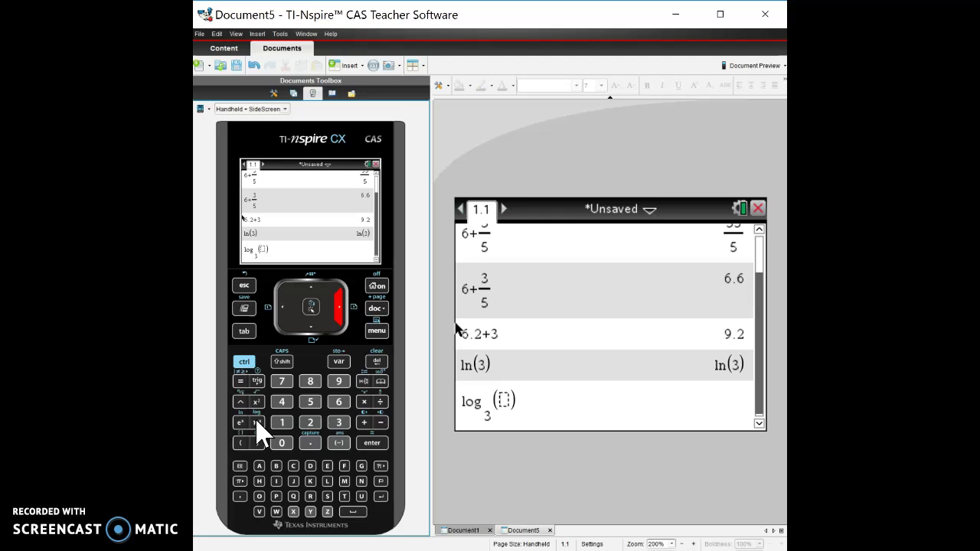
{"action": "type", "text": "4"}
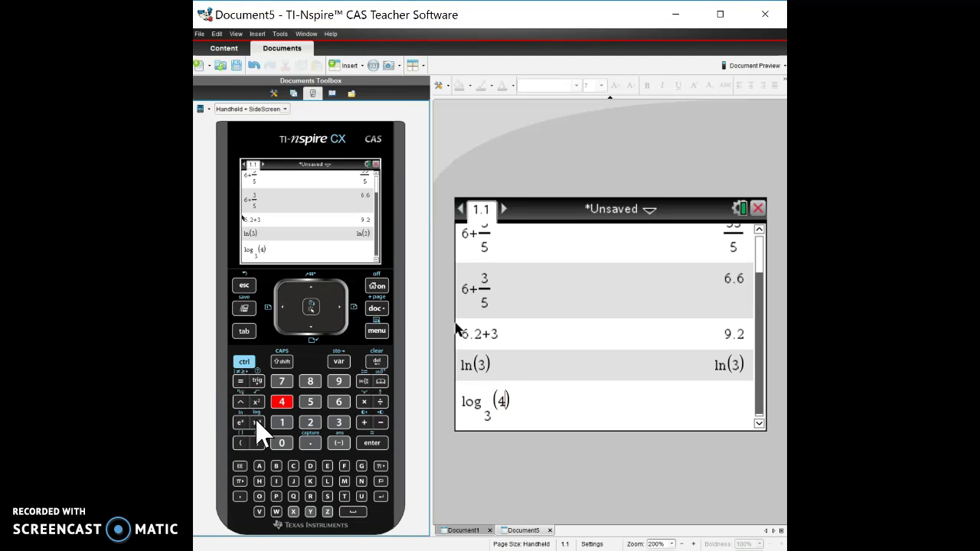
{"action": "left_click", "coordinate": [243, 362]}
{"action": "left_click", "coordinate": [370, 444]}
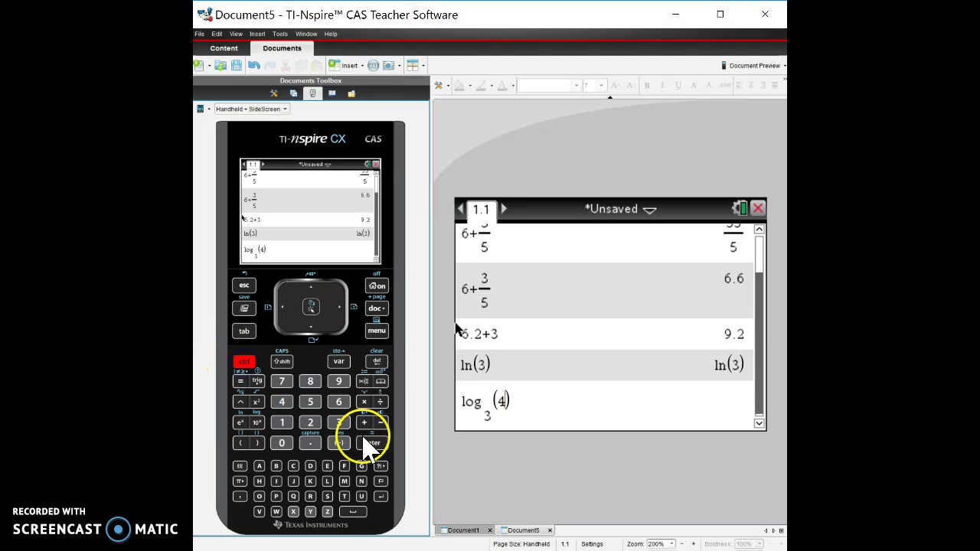
{"action": "left_click", "coordinate": [379, 446]}
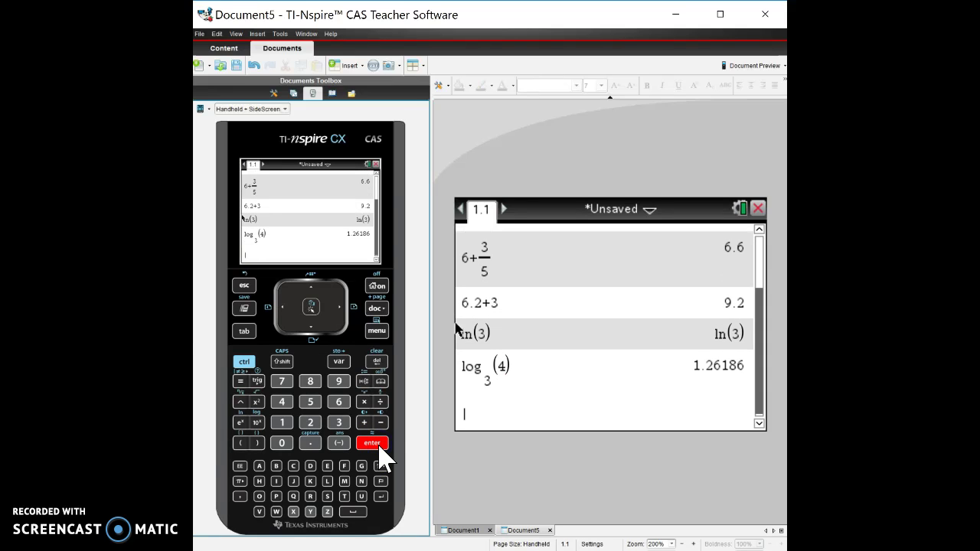
Evaluate e² as the decimal 7.38906.
{"action": "left_click", "coordinate": [241, 422]}
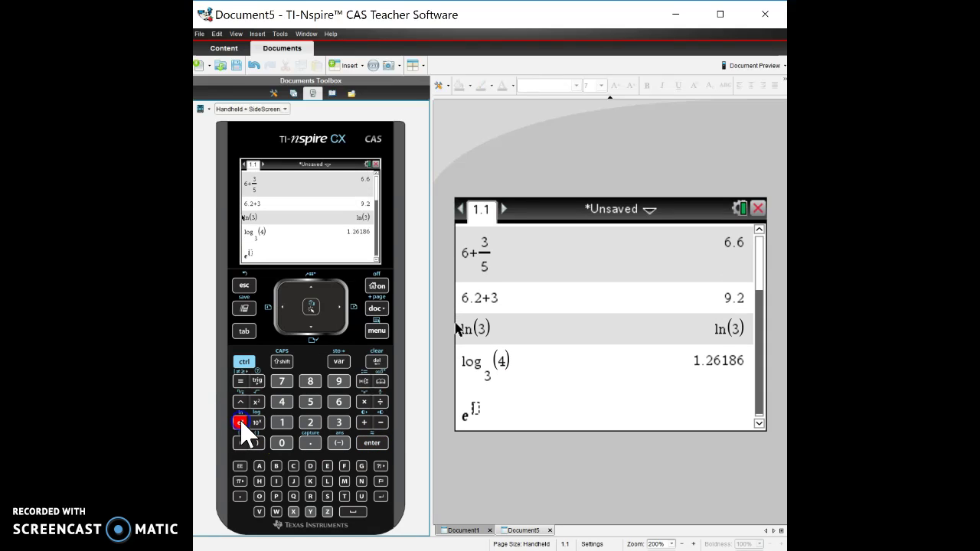
{"action": "left_click", "coordinate": [311, 422]}
{"action": "left_click", "coordinate": [244, 361]}
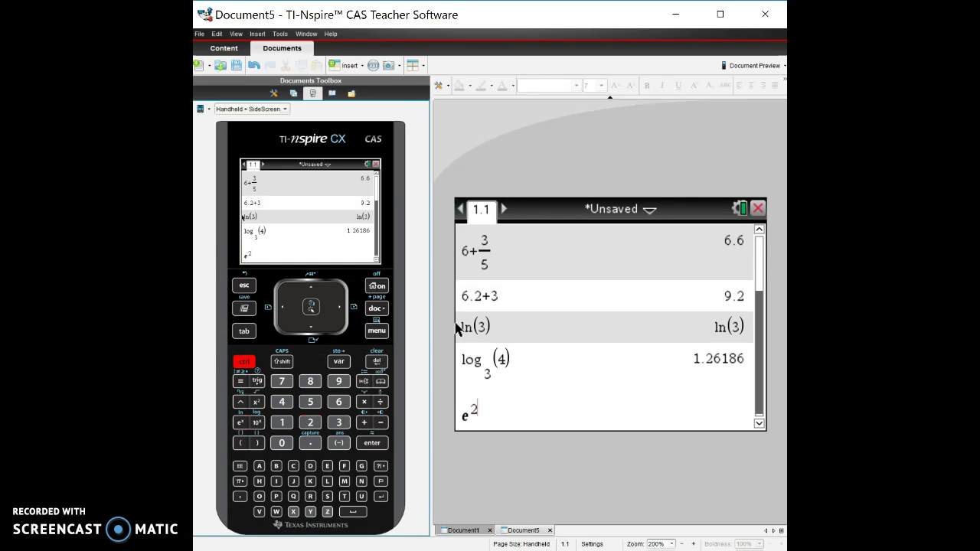
{"action": "left_click", "coordinate": [372, 442]}
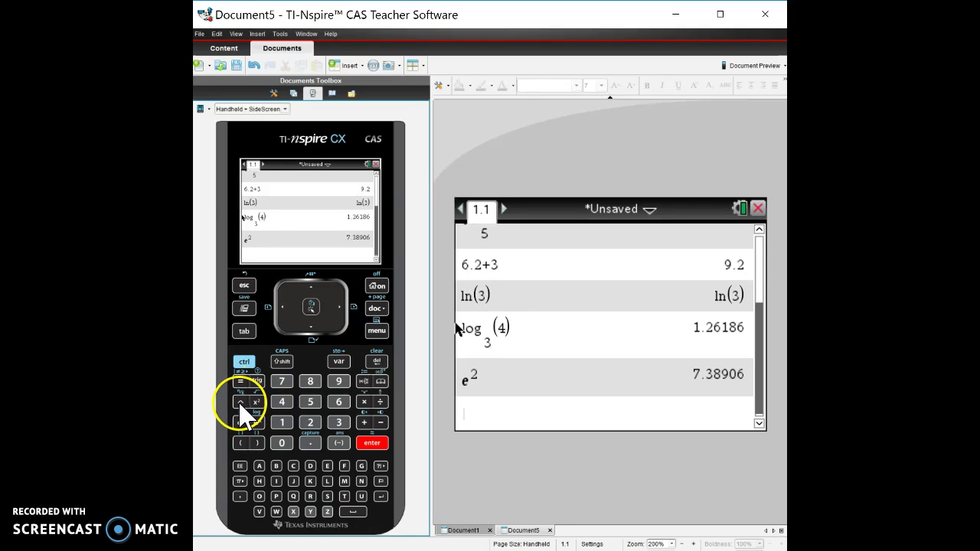
Evaluate 5³ to get 125.
{"action": "left_click", "coordinate": [313, 403]}
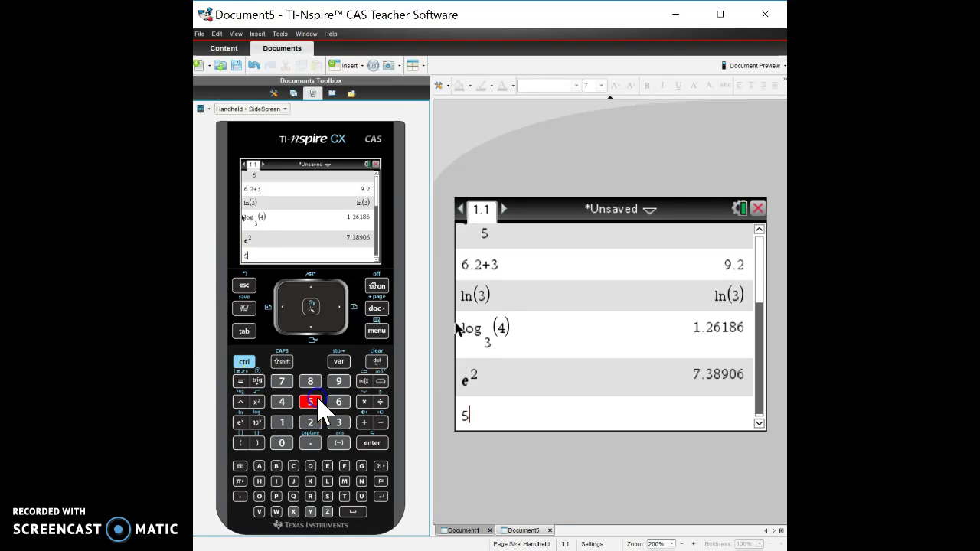
{"action": "left_click", "coordinate": [241, 403]}
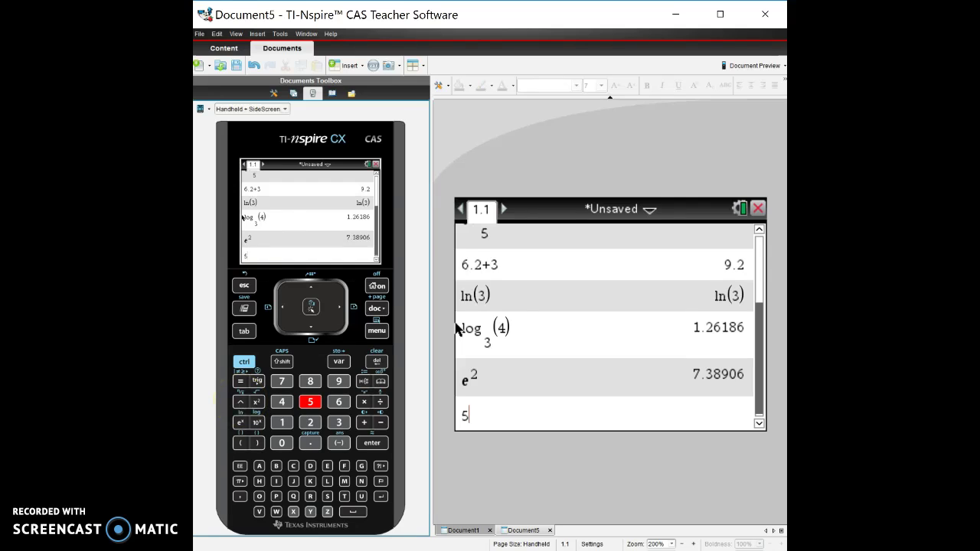
{"action": "left_click", "coordinate": [339, 422]}
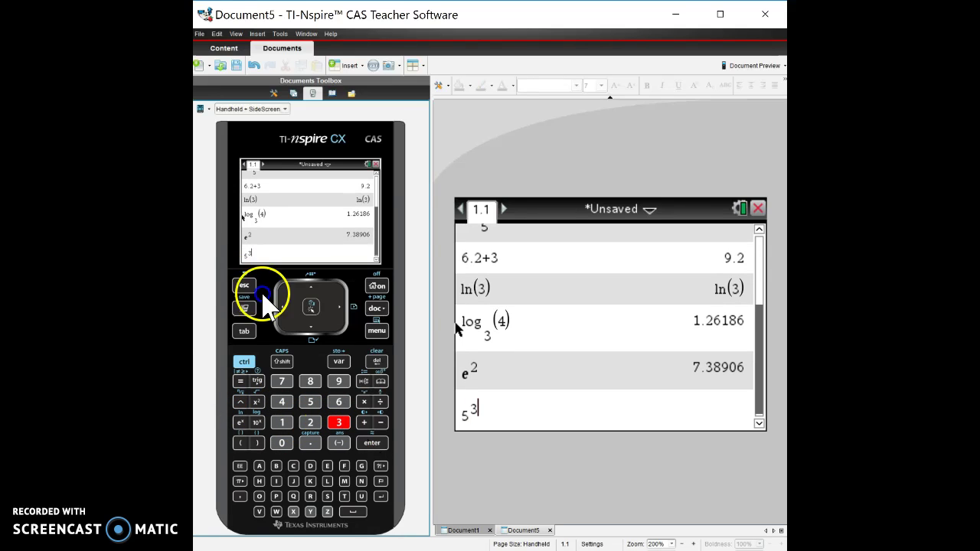
{"action": "left_click", "coordinate": [371, 443]}
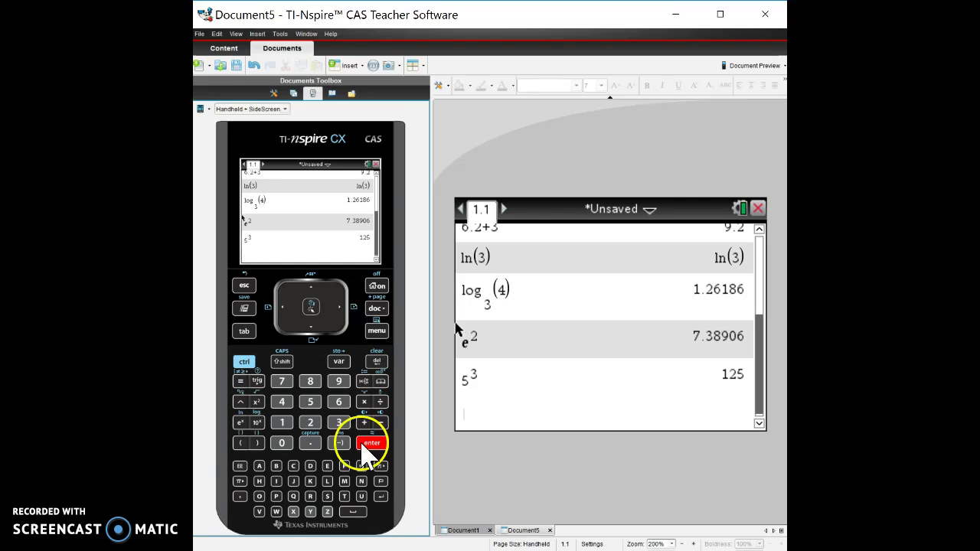
{"action": "left_click", "coordinate": [239, 482]}
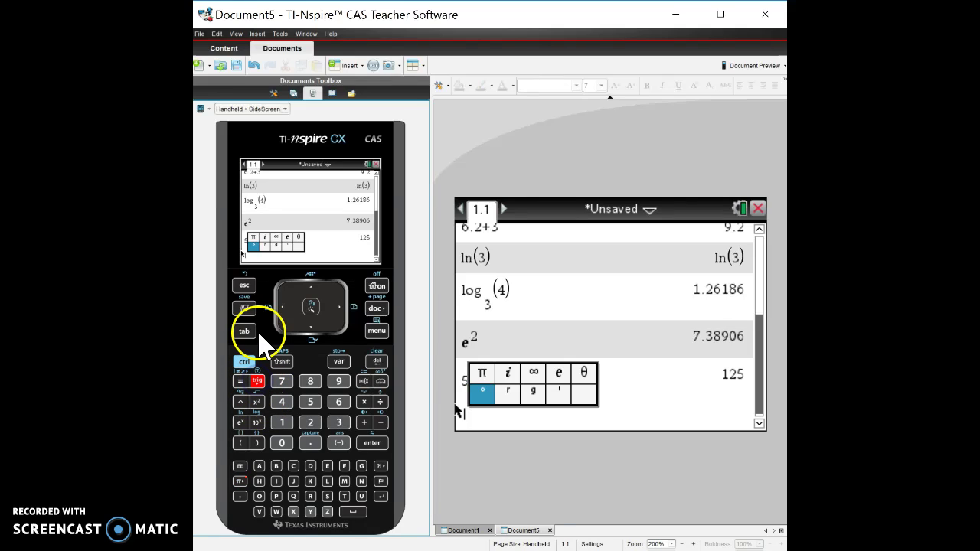
Dismiss the π constants palette with Esc, leaving 5³ = 125 last in the history.
{"action": "left_click", "coordinate": [246, 286]}
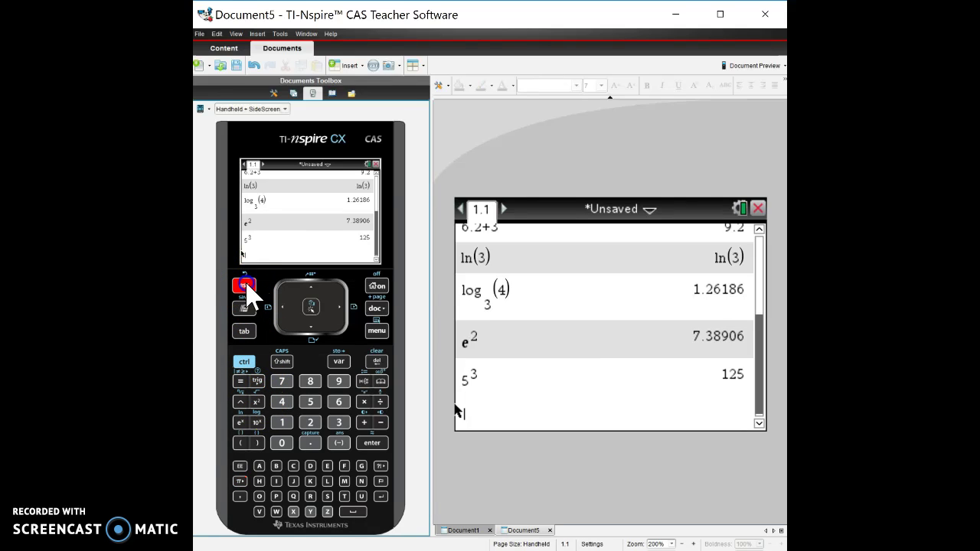
Build cos(2π) from the trig and π palettes and evaluate it to 1.
{"action": "left_click", "coordinate": [257, 380]}
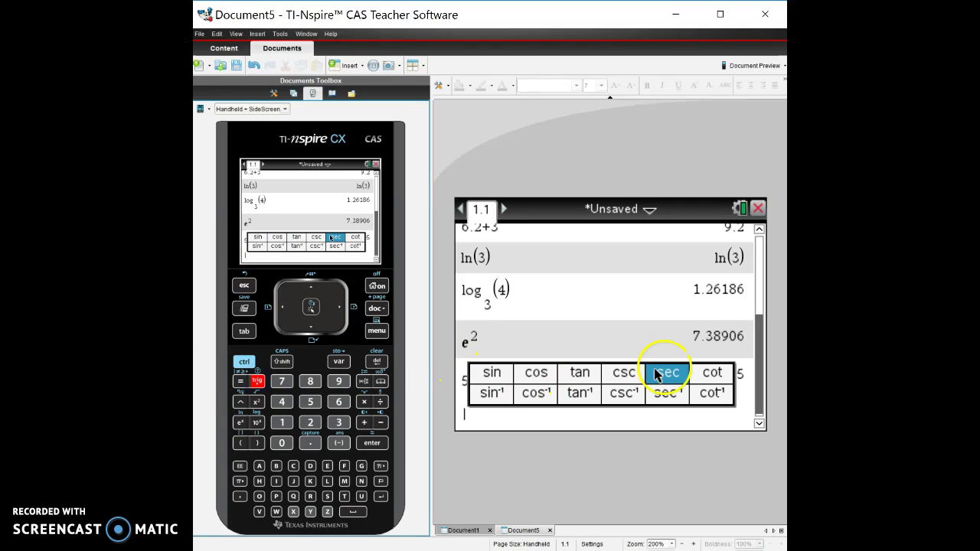
{"action": "left_click", "coordinate": [534, 377]}
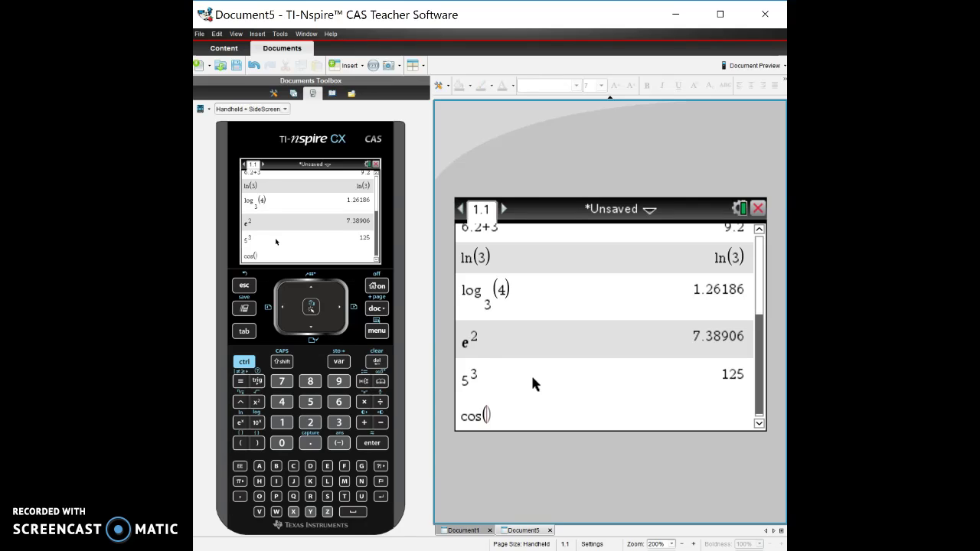
{"action": "type", "text": "2"}
{"action": "left_click", "coordinate": [401, 457]}
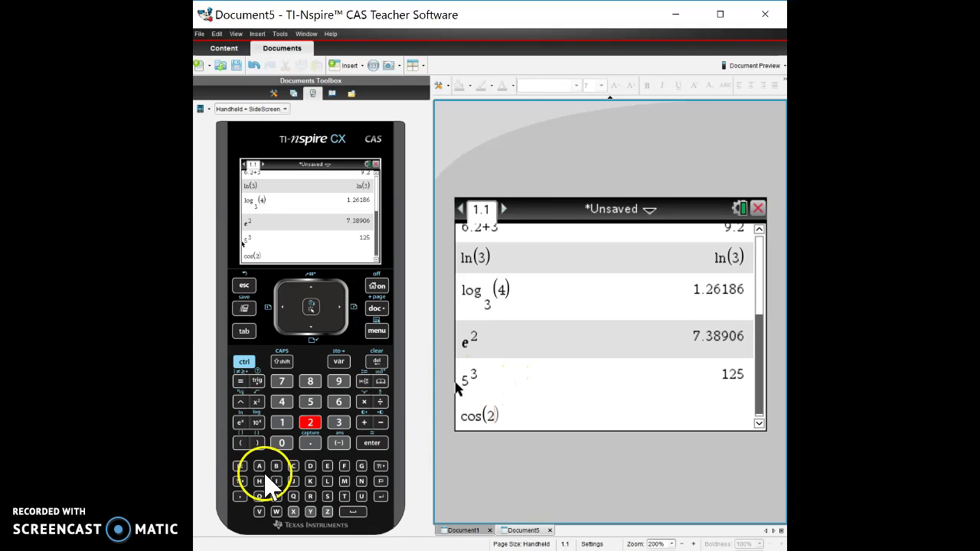
{"action": "left_click", "coordinate": [240, 481]}
{"action": "key", "text": "Return"}
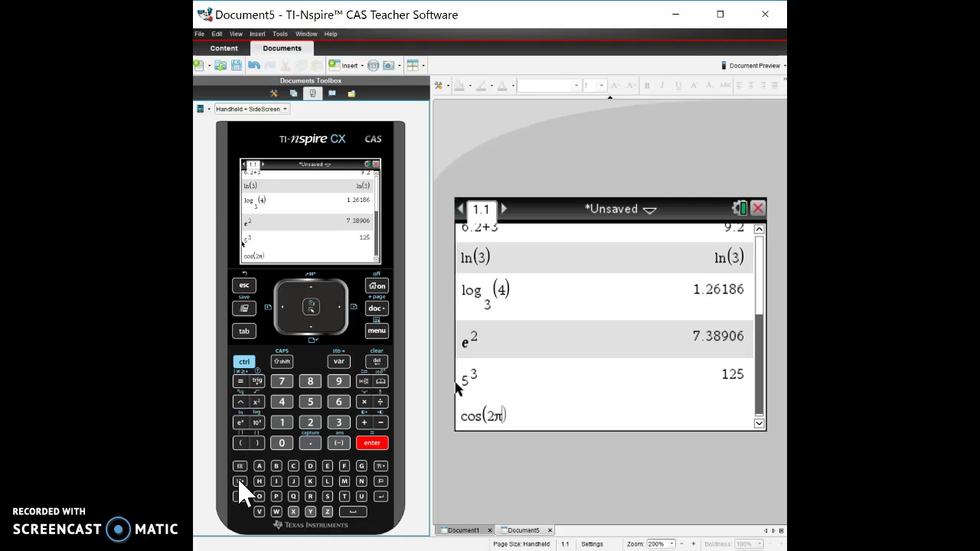
{"action": "key", "text": "Return"}
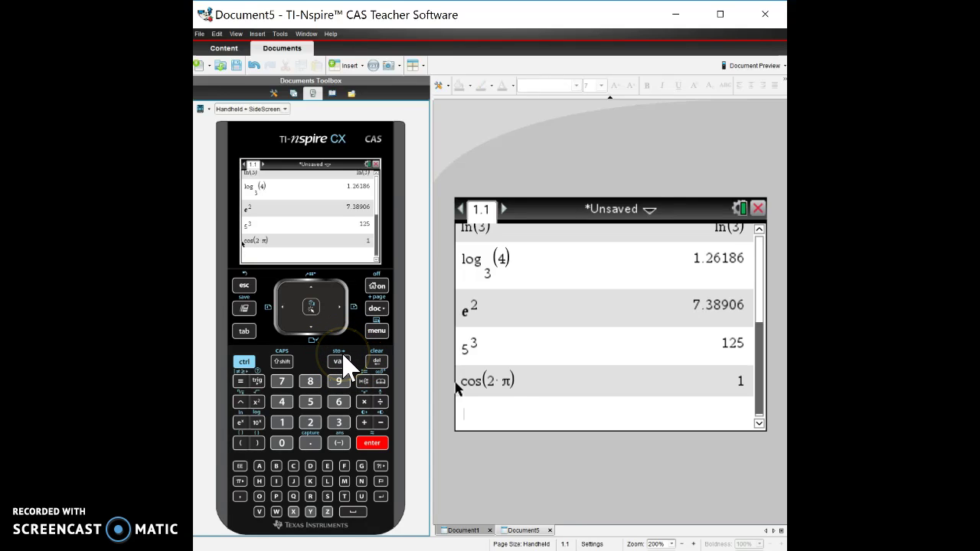
Store 8 in the variable a (8→a).
{"action": "left_click", "coordinate": [311, 382]}
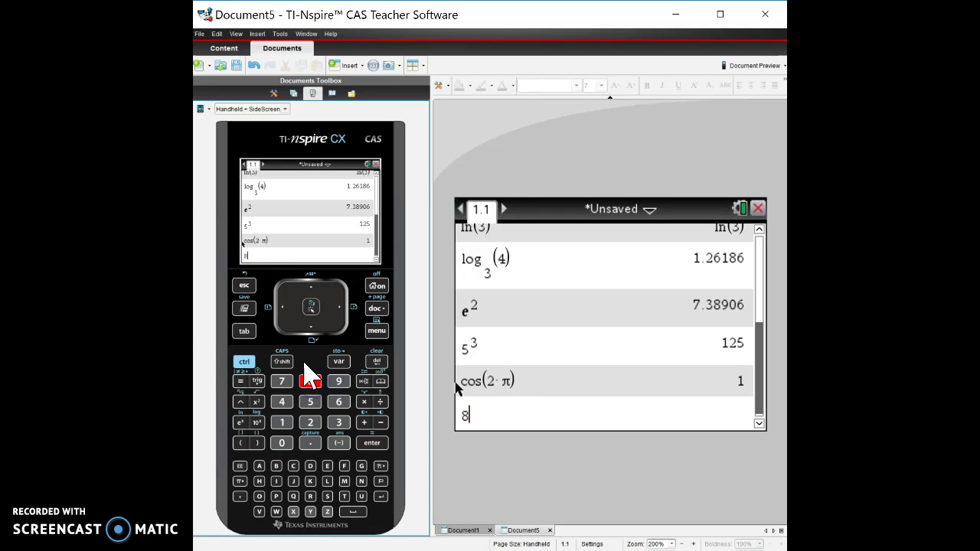
{"action": "left_click", "coordinate": [244, 361]}
{"action": "left_click", "coordinate": [339, 362]}
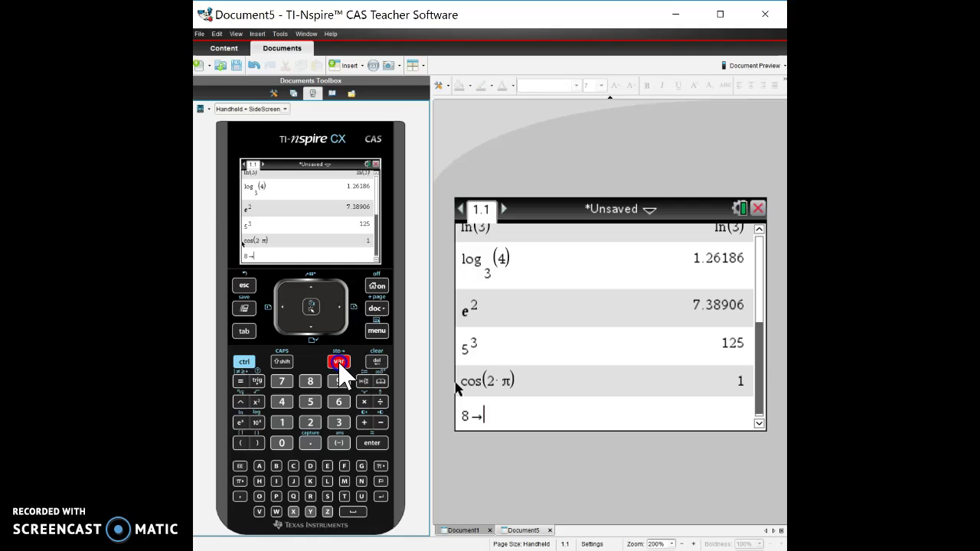
{"action": "left_click", "coordinate": [259, 465]}
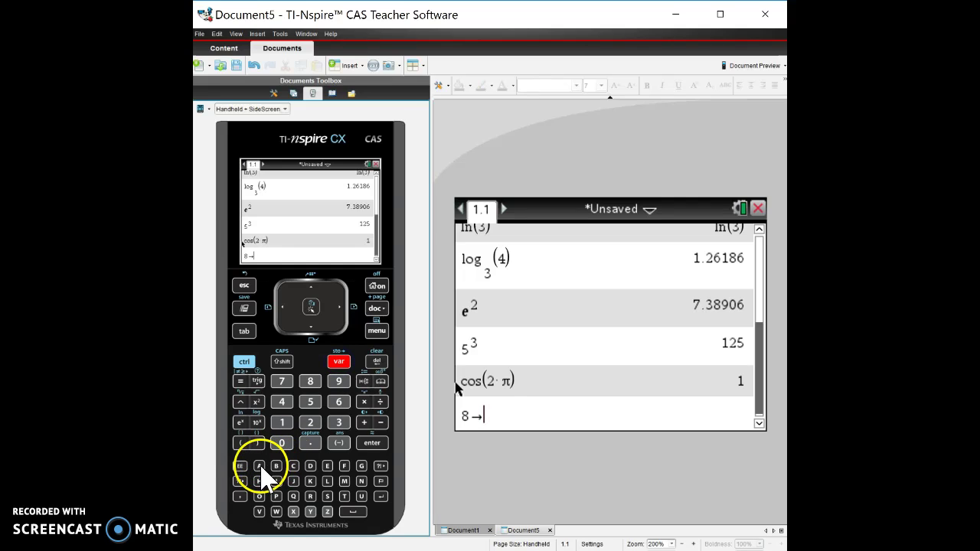
{"action": "left_click", "coordinate": [372, 443]}
Evaluate a·1 and confirm it returns 8.
{"action": "left_click", "coordinate": [259, 466]}
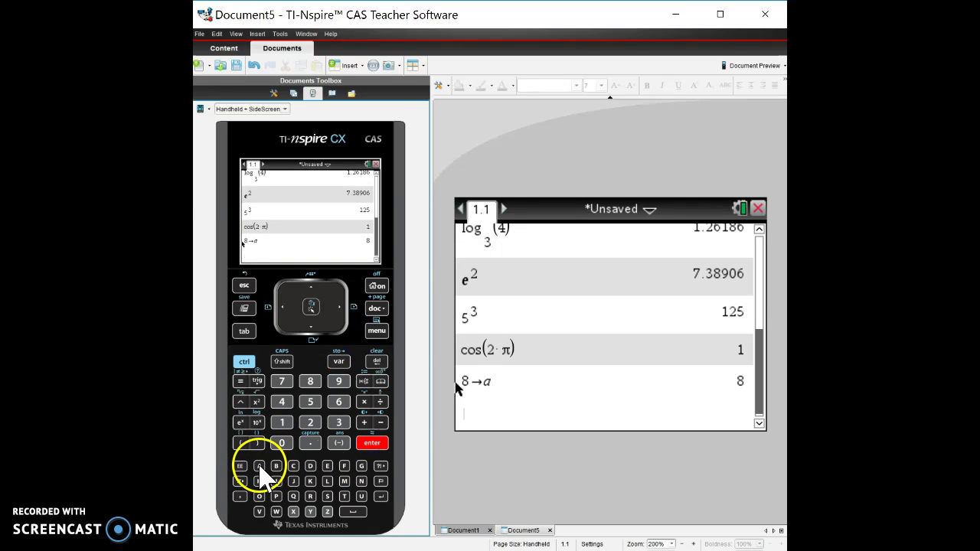
{"action": "left_click", "coordinate": [363, 401]}
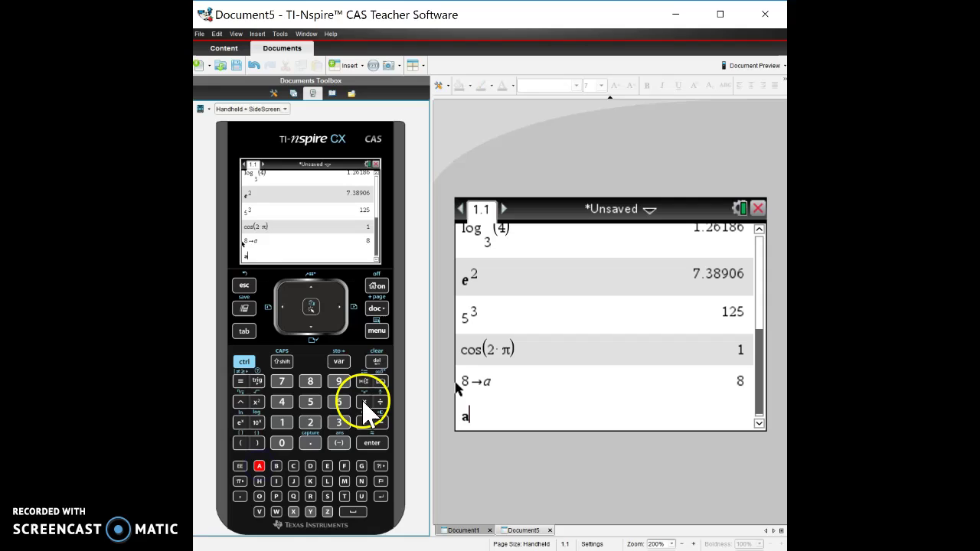
{"action": "left_click", "coordinate": [282, 423]}
{"action": "left_click", "coordinate": [482, 414]}
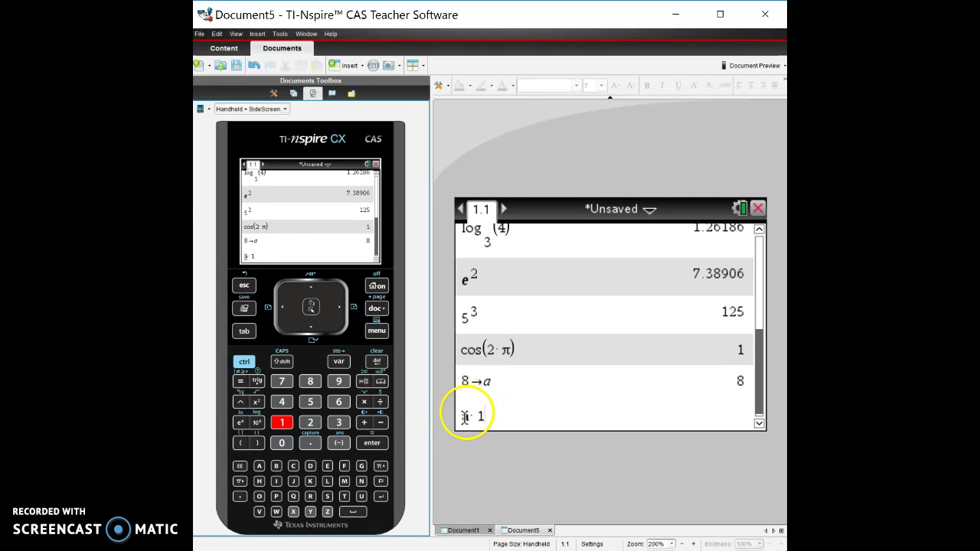
{"action": "left_click", "coordinate": [372, 445]}
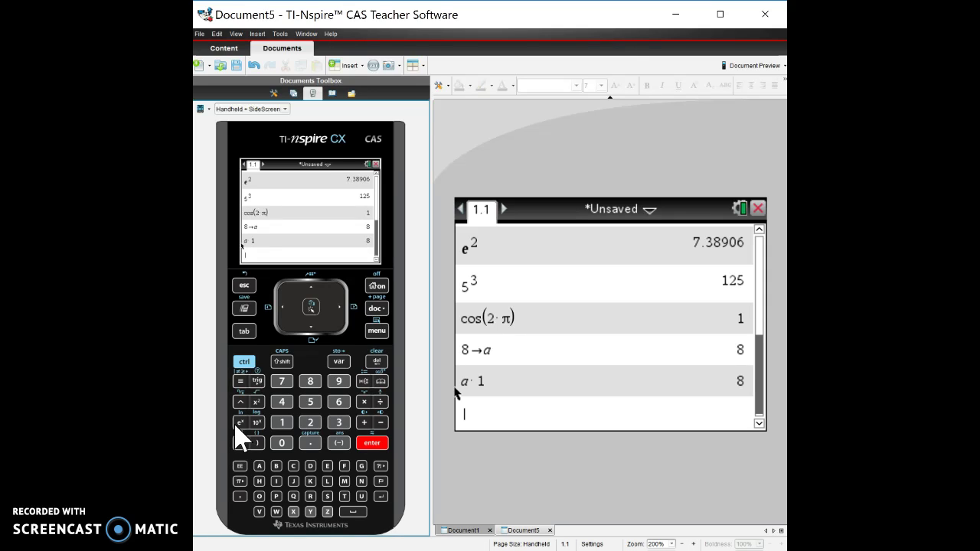
Evaluate 5 ÷ 6 on the keypad, giving the exact fraction 5/6.
{"action": "left_click", "coordinate": [310, 402]}
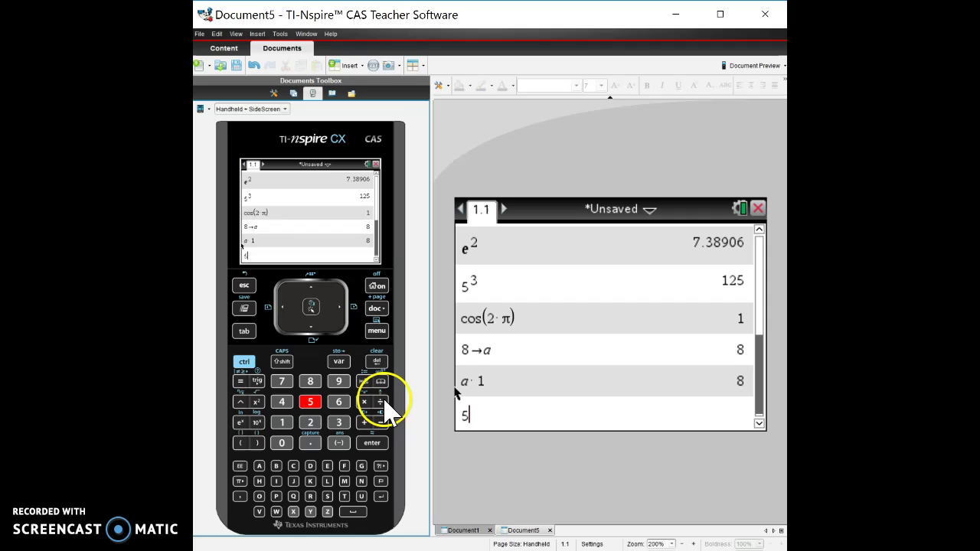
{"action": "left_click", "coordinate": [381, 402]}
{"action": "left_click", "coordinate": [338, 402]}
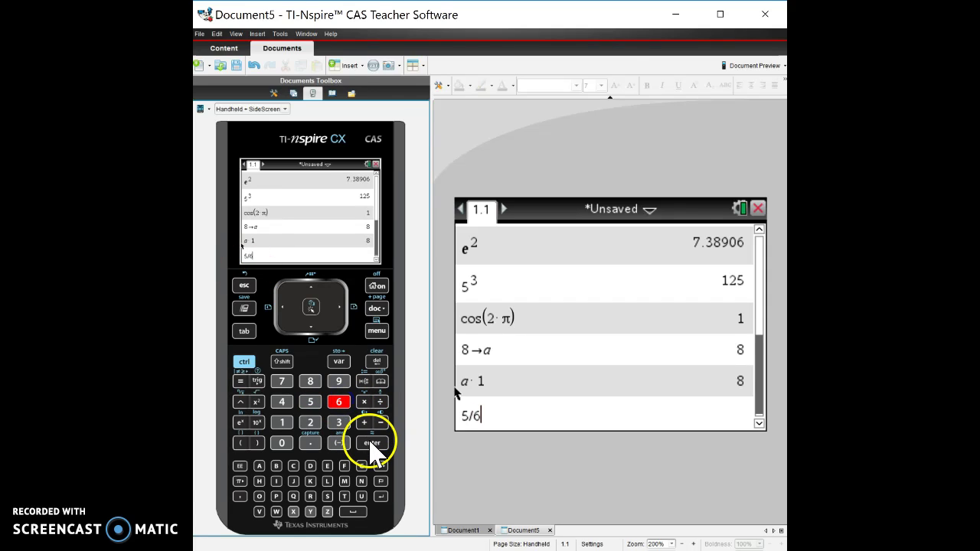
{"action": "left_click", "coordinate": [372, 444]}
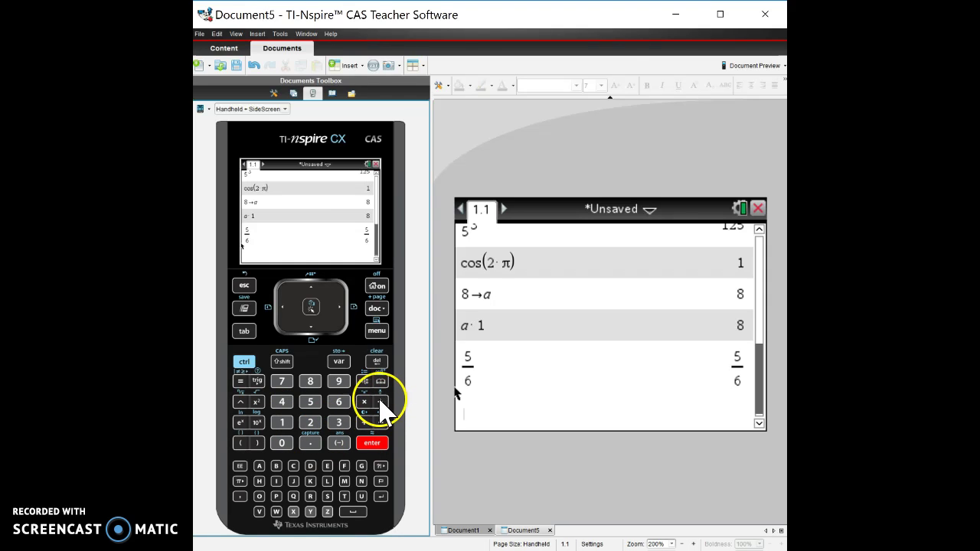
{"action": "left_click", "coordinate": [244, 361]}
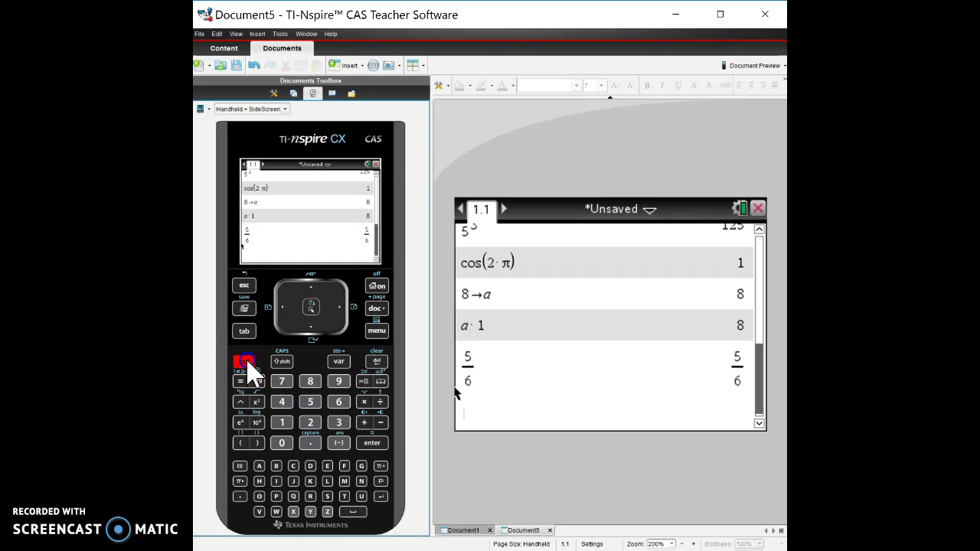
Insert a square-root template with a fraction template inside, after removing a misplaced fraction.
{"action": "left_click", "coordinate": [380, 402]}
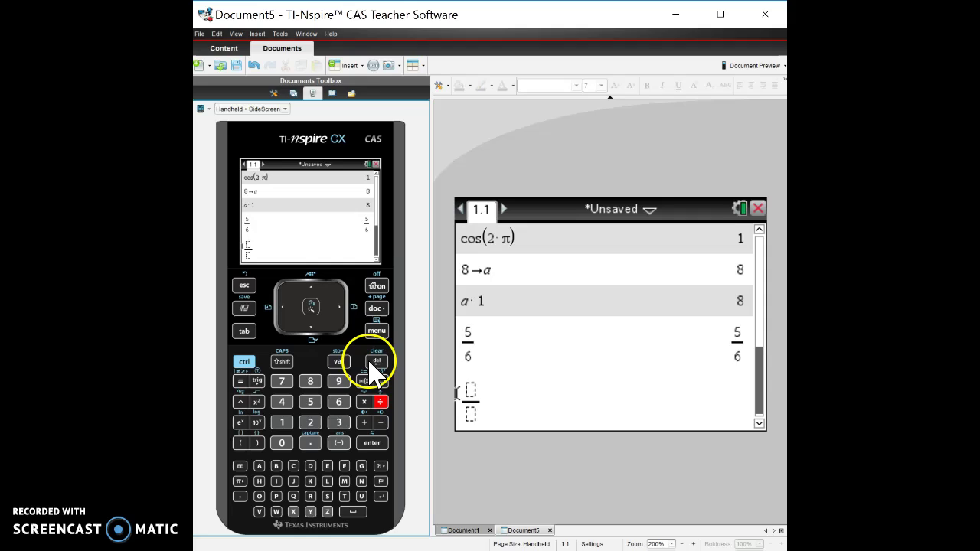
{"action": "left_click", "coordinate": [372, 363]}
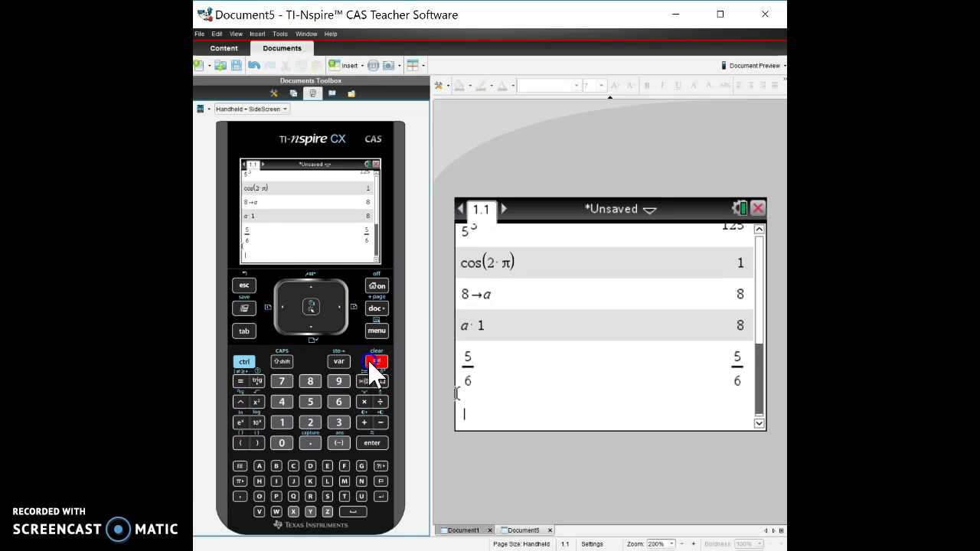
{"action": "left_click", "coordinate": [245, 364]}
{"action": "left_click", "coordinate": [257, 402]}
{"action": "left_click", "coordinate": [246, 366]}
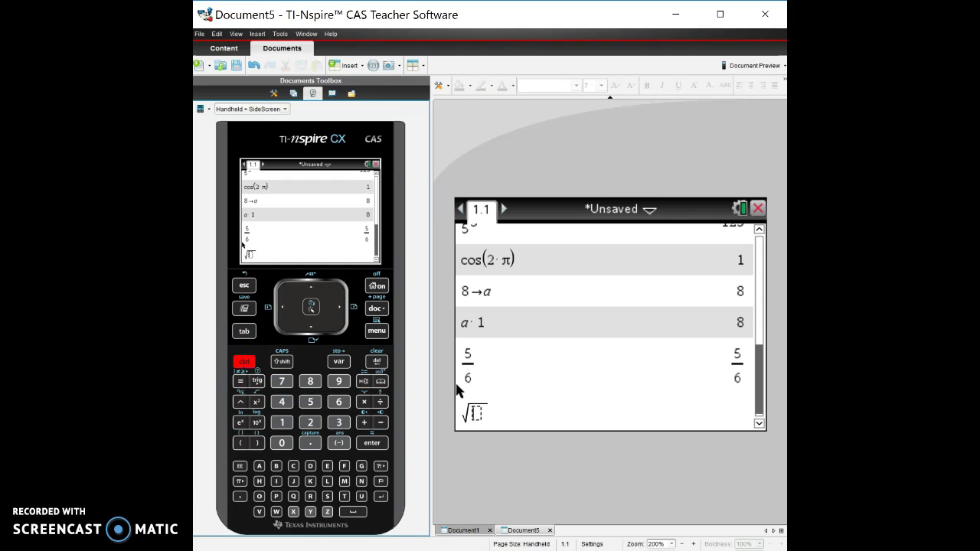
{"action": "left_click", "coordinate": [381, 402]}
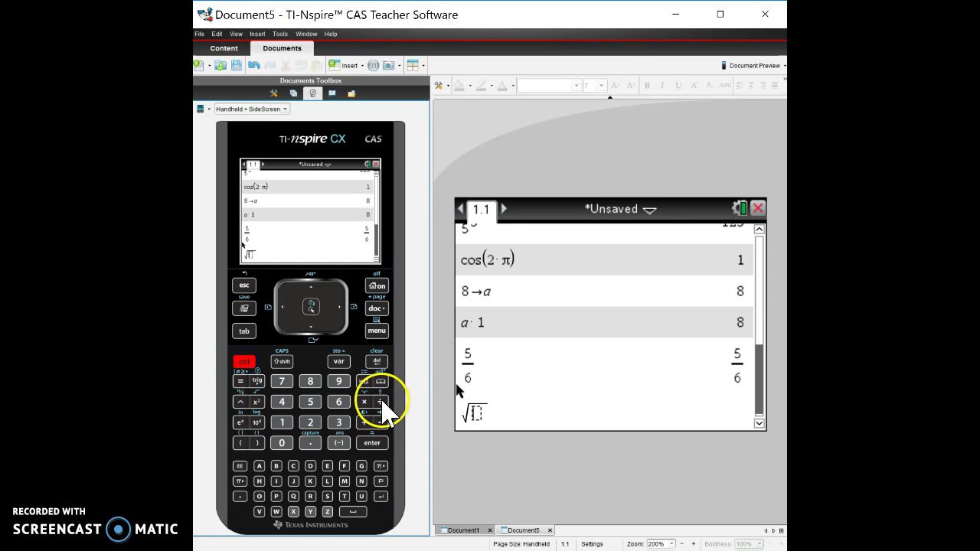
Fill in .2·.8 over 25 under the square root and evaluate it to 0.08.
{"action": "left_click", "coordinate": [311, 442]}
{"action": "left_click", "coordinate": [311, 422]}
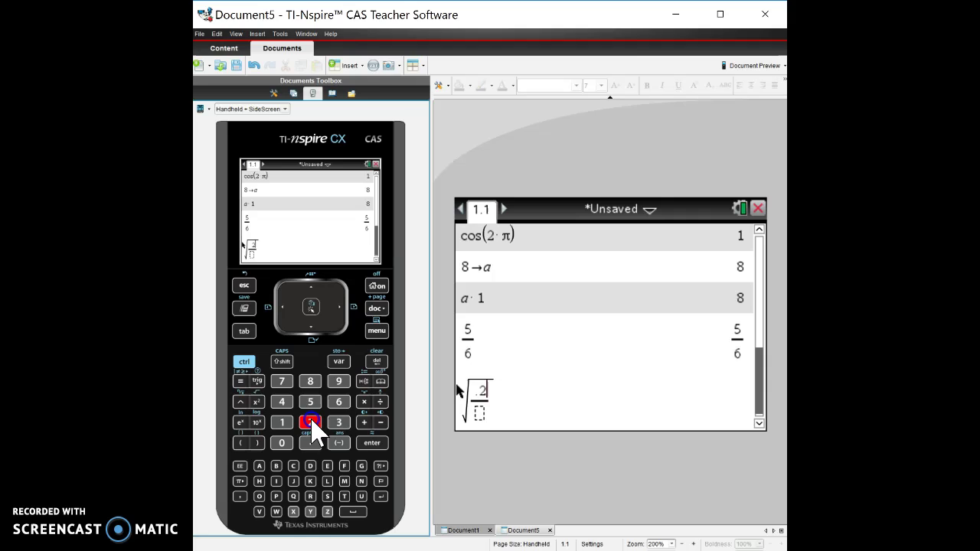
{"action": "left_click", "coordinate": [364, 402]}
{"action": "left_click", "coordinate": [310, 443]}
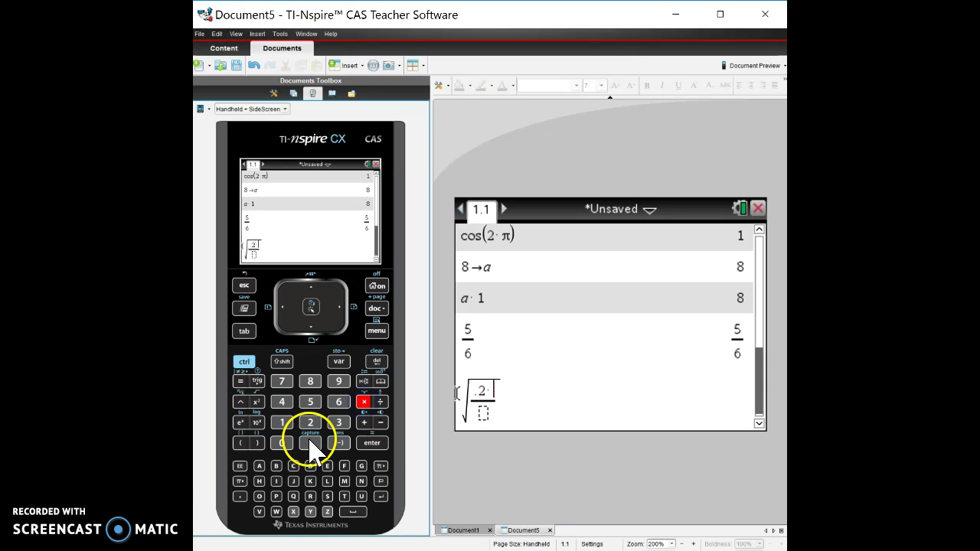
{"action": "left_click", "coordinate": [311, 387]}
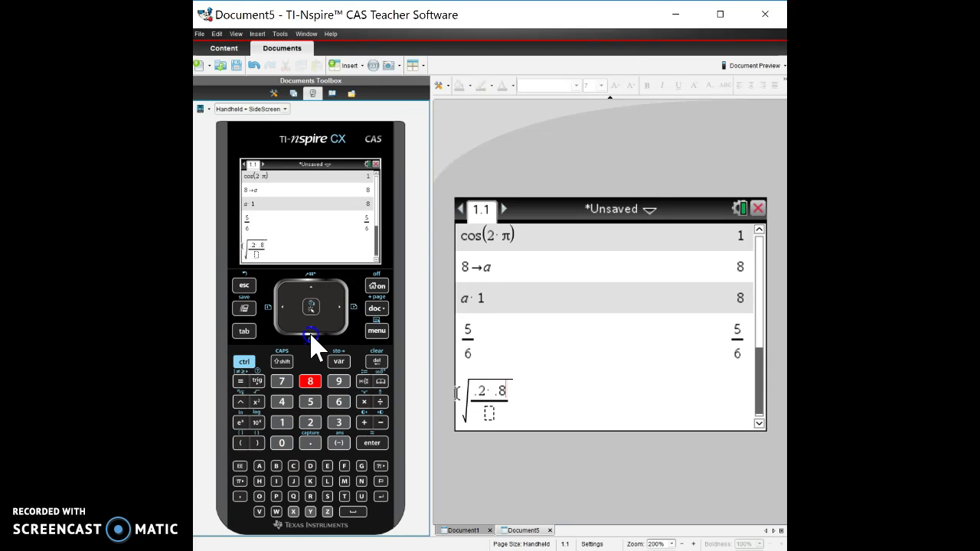
{"action": "left_click", "coordinate": [311, 332]}
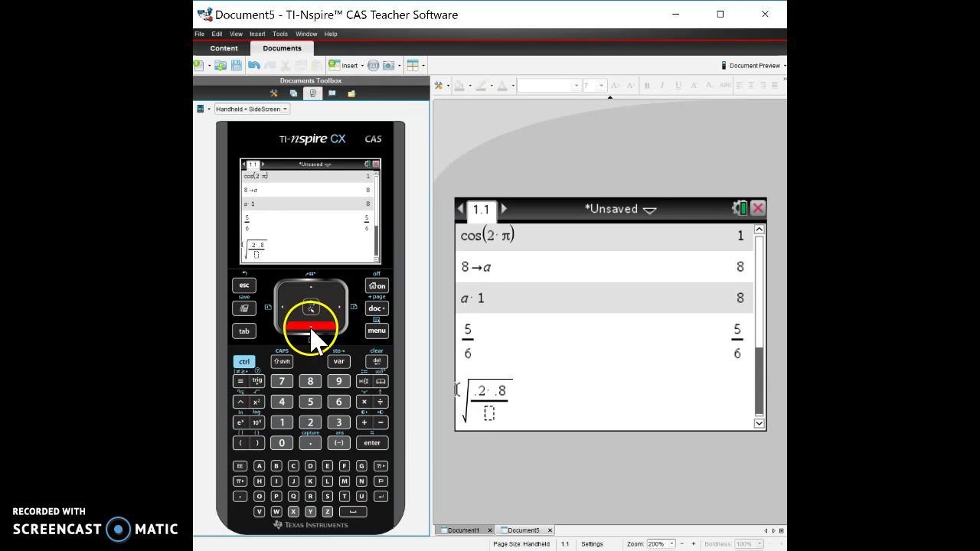
{"action": "left_click", "coordinate": [311, 426]}
{"action": "left_click", "coordinate": [311, 402]}
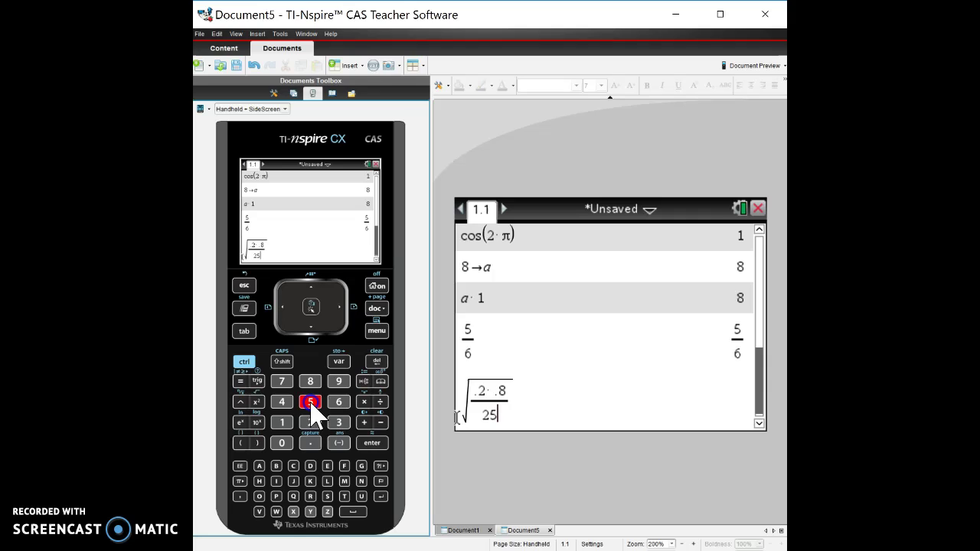
{"action": "left_click", "coordinate": [371, 443]}
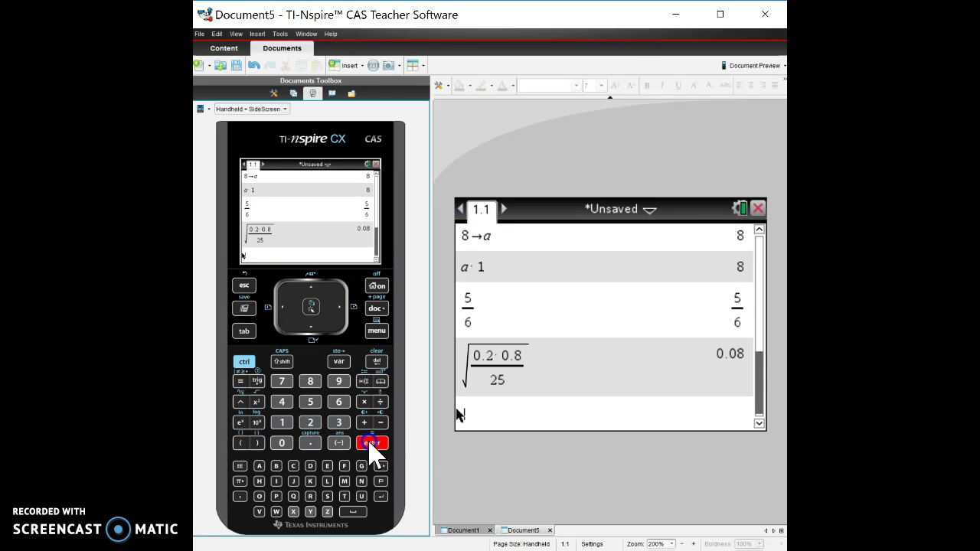
{"action": "left_click", "coordinate": [361, 382]}
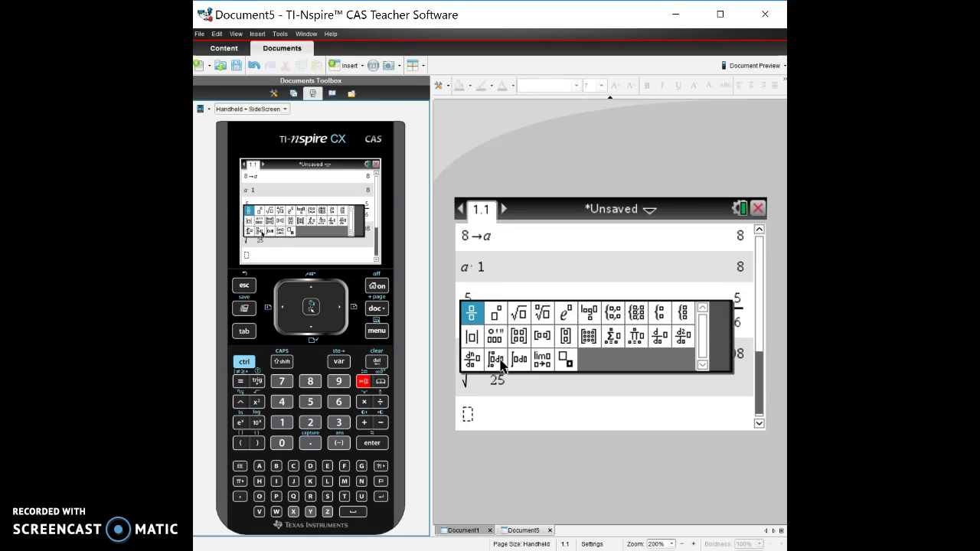
{"action": "left_click", "coordinate": [499, 363]}
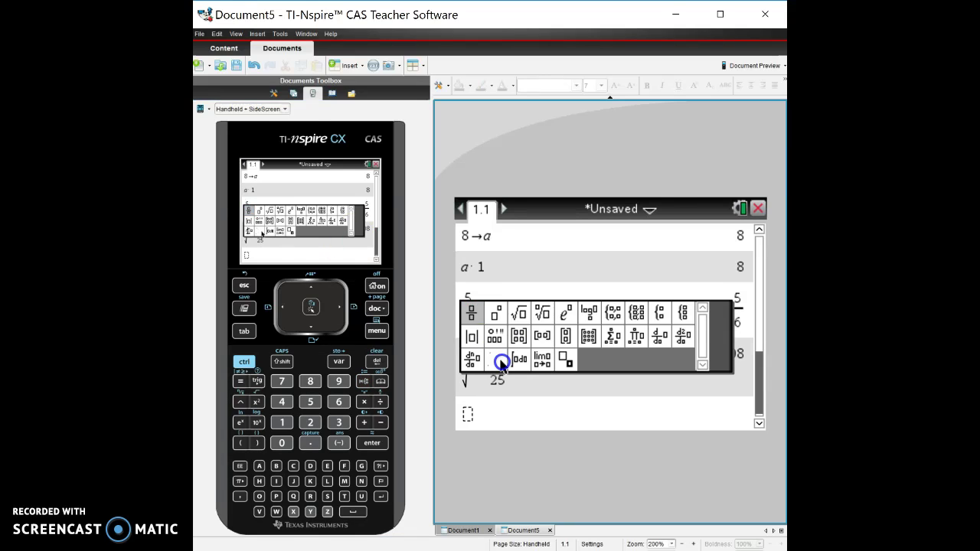
{"action": "left_click", "coordinate": [499, 363]}
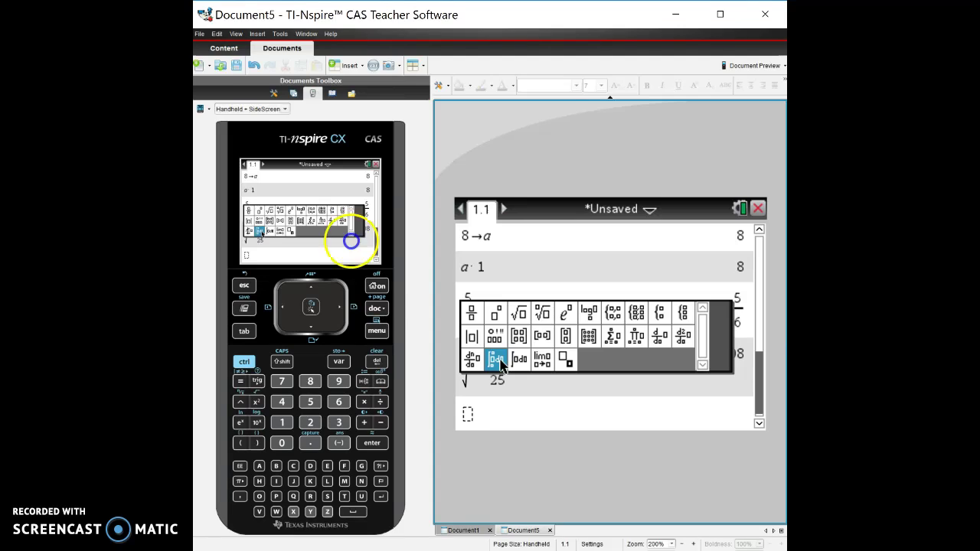
{"action": "left_click", "coordinate": [541, 410]}
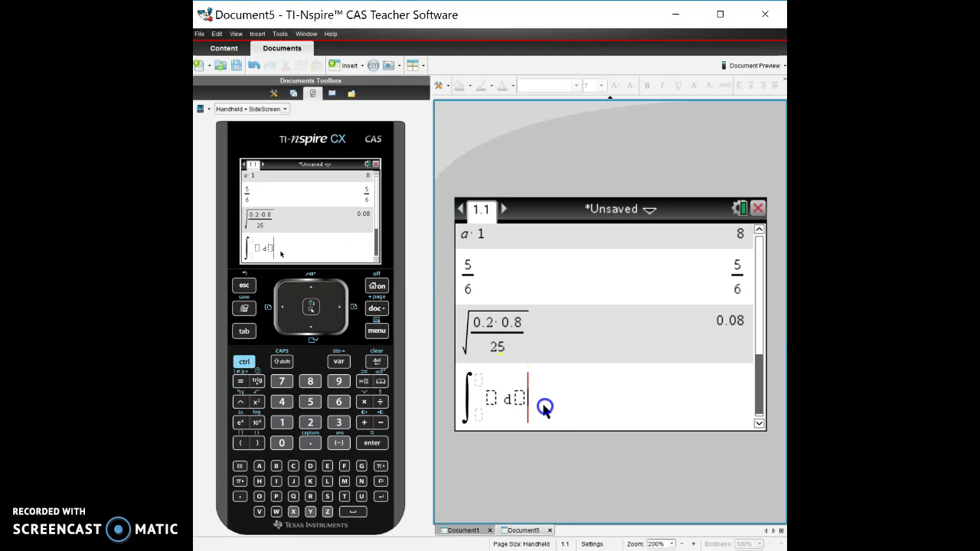
{"action": "key", "text": "BackSpace"}
{"action": "key", "text": "BackSpace"}
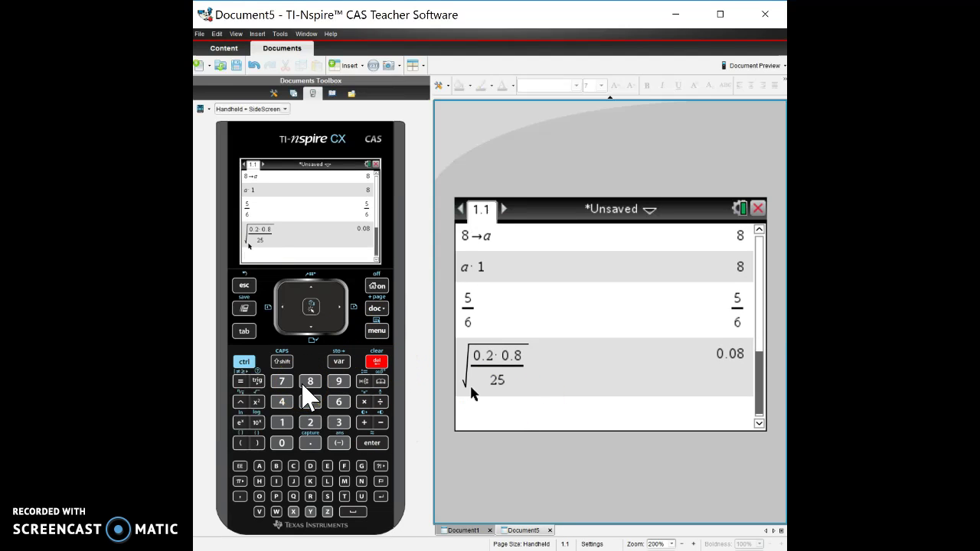
Open the calculator menu and browse the Actions, Number and Algebra command lists.
{"action": "left_click", "coordinate": [377, 331]}
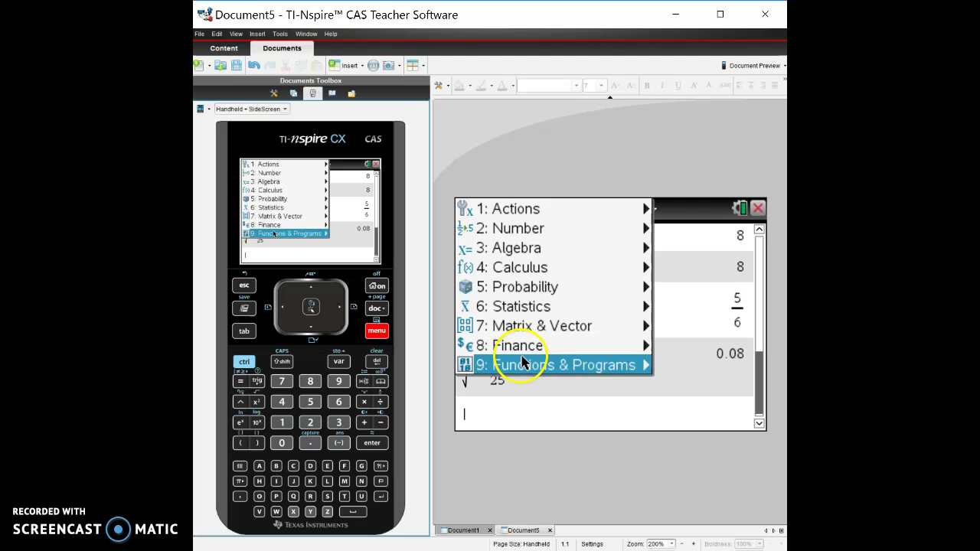
{"action": "left_click", "coordinate": [502, 205]}
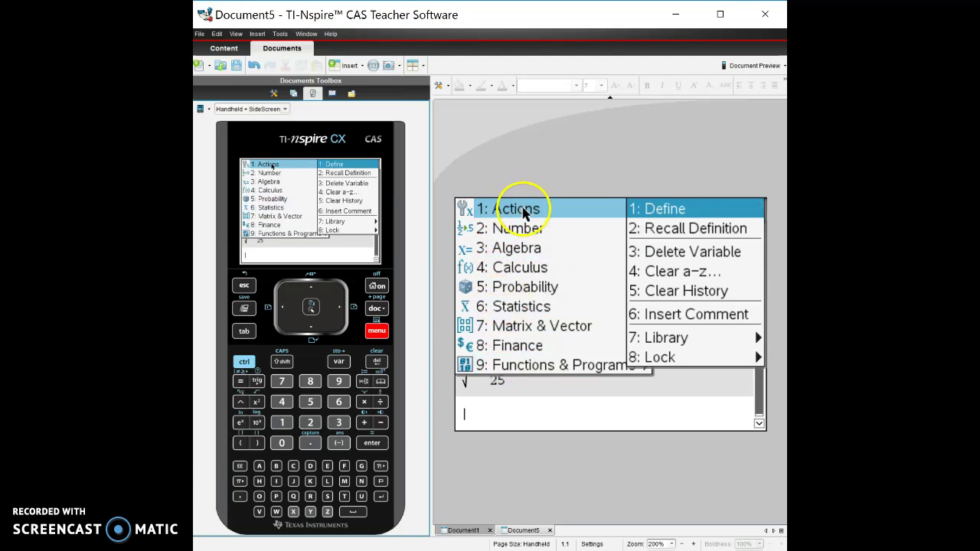
{"action": "key", "text": "Down"}
{"action": "key", "text": "Down"}
{"action": "key", "text": "Down"}
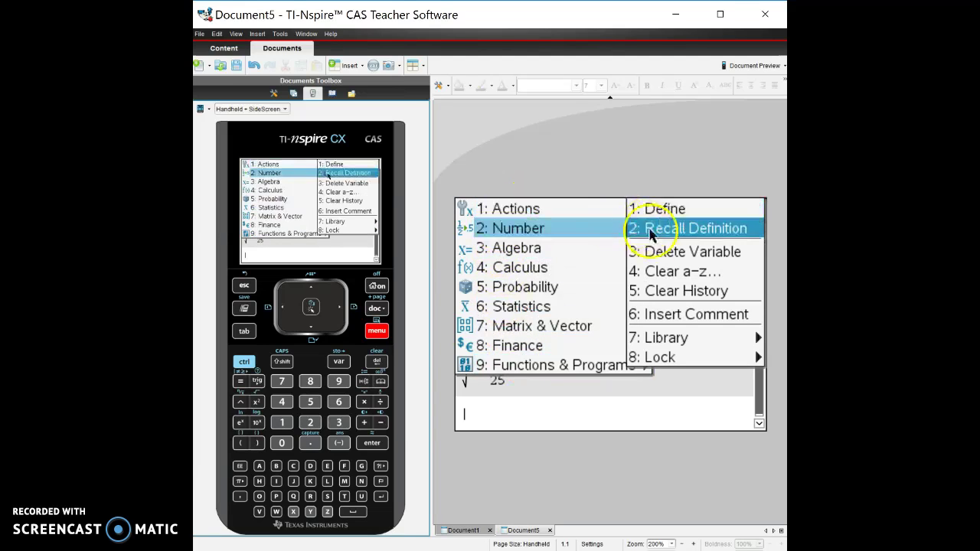
{"action": "left_click", "coordinate": [513, 228]}
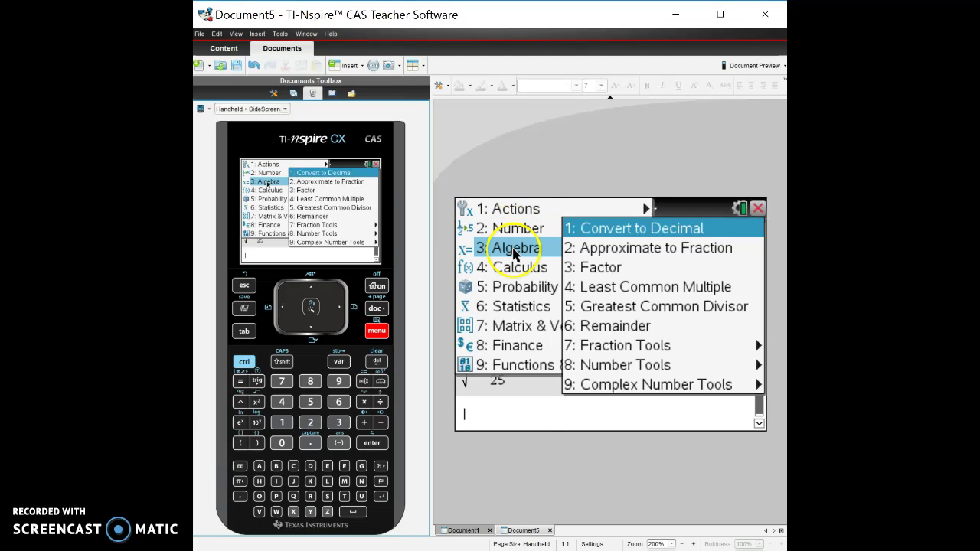
{"action": "left_click", "coordinate": [515, 253]}
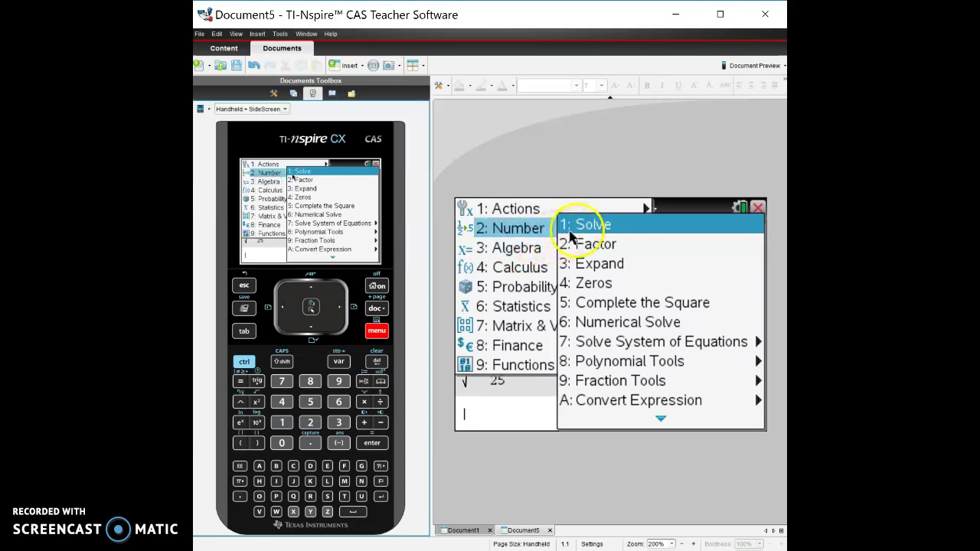
{"action": "left_click", "coordinate": [594, 283]}
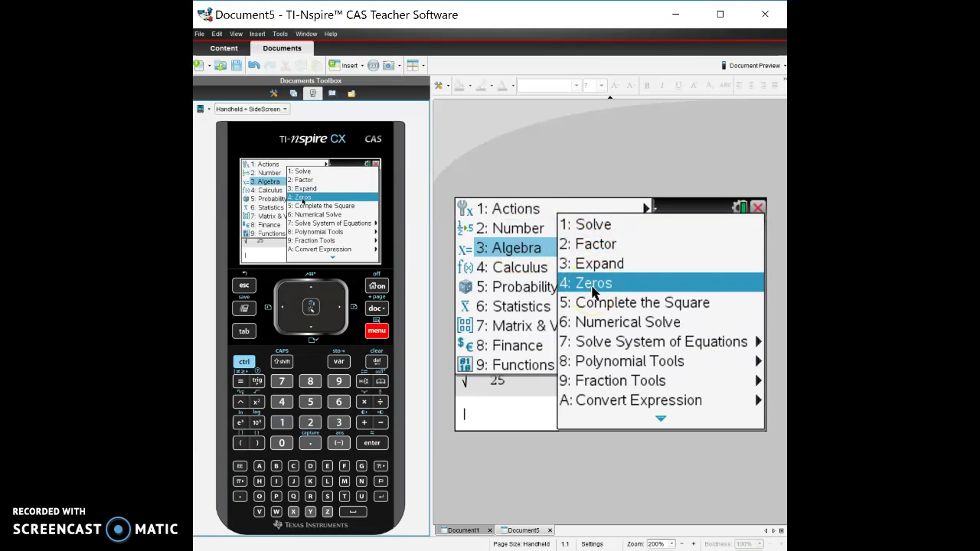
{"action": "left_click_drag", "start_coordinate": [594, 291], "coordinate": [602, 225]}
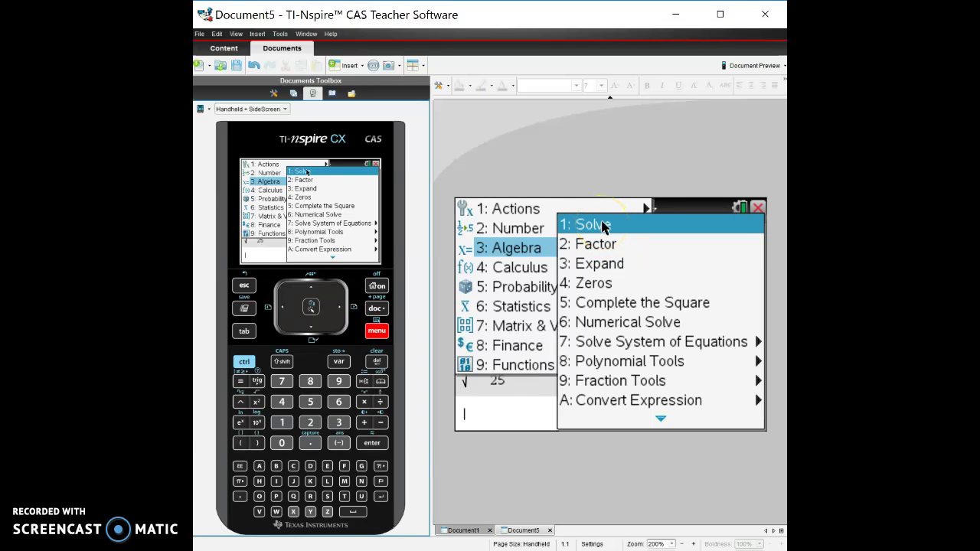
Look over the Calculus, Probability, Statistics and Matrix & Vector commands, then close the menu.
{"action": "left_click_drag", "start_coordinate": [602, 224], "coordinate": [520, 278]}
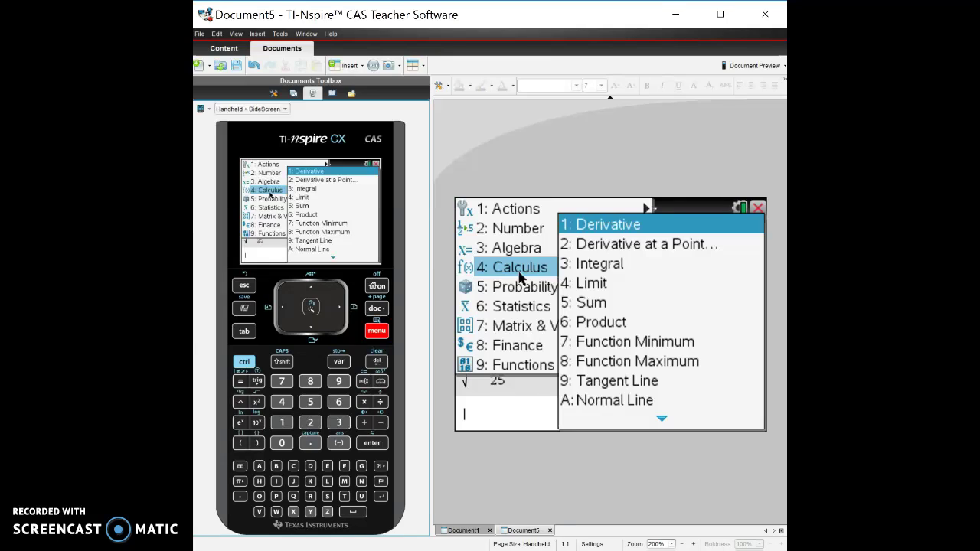
{"action": "mouse_move", "coordinate": [523, 291]}
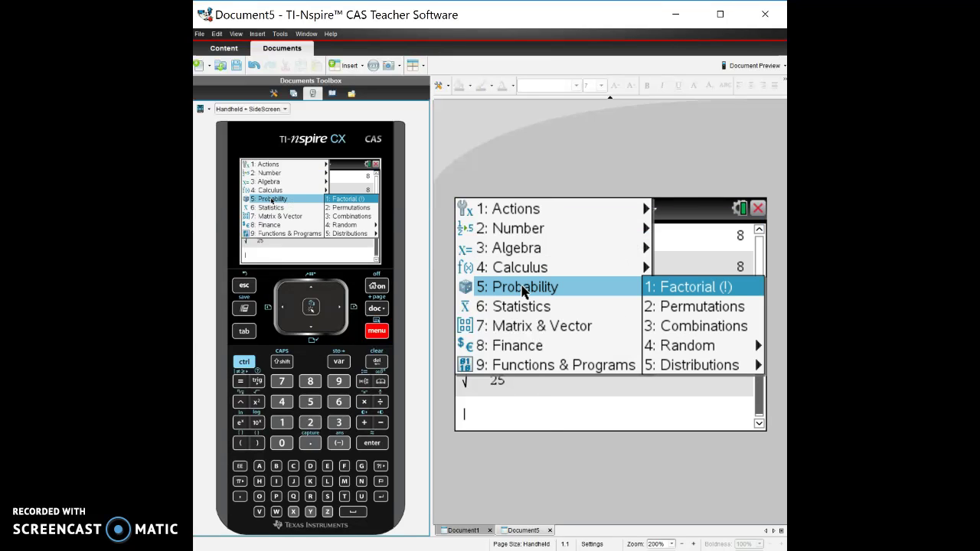
{"action": "left_click_drag", "start_coordinate": [524, 291], "coordinate": [655, 295]}
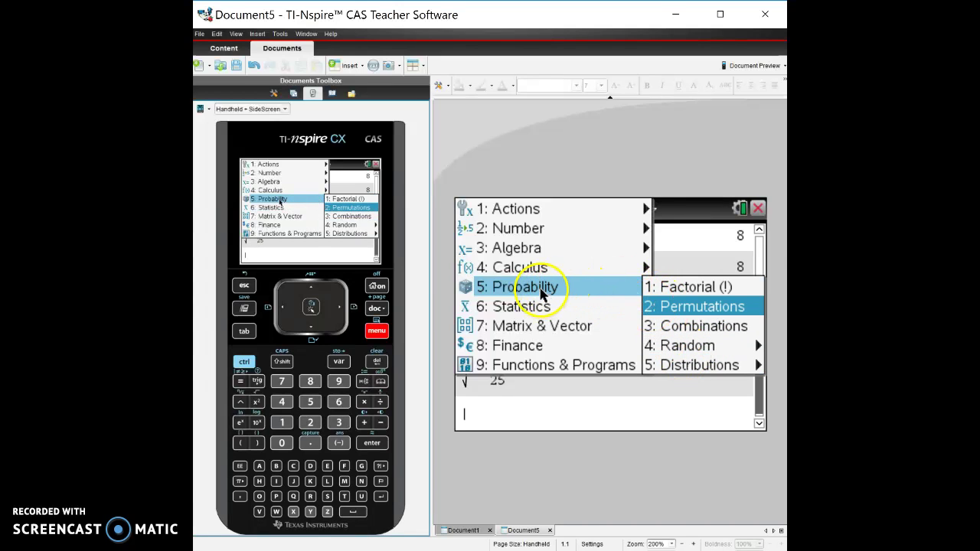
{"action": "mouse_move", "coordinate": [540, 309]}
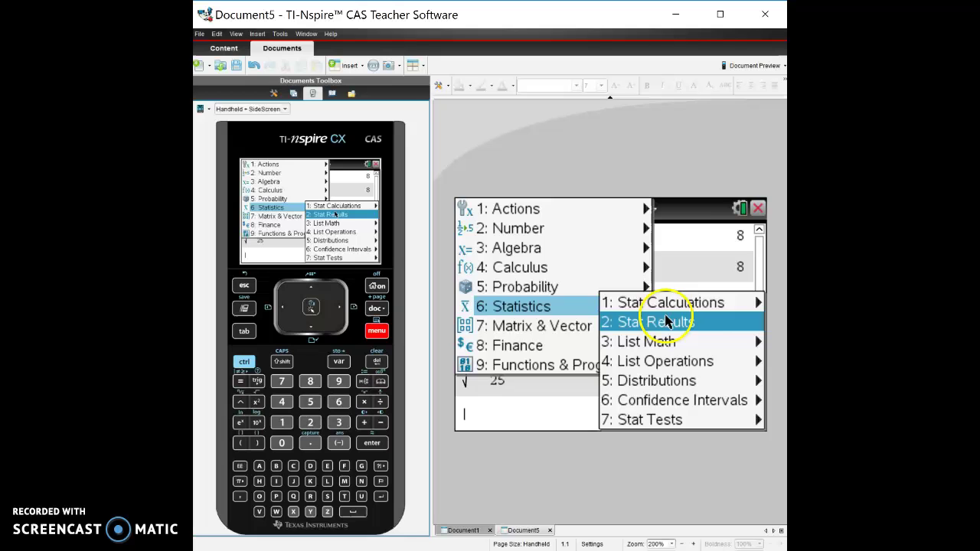
{"action": "mouse_move", "coordinate": [523, 327]}
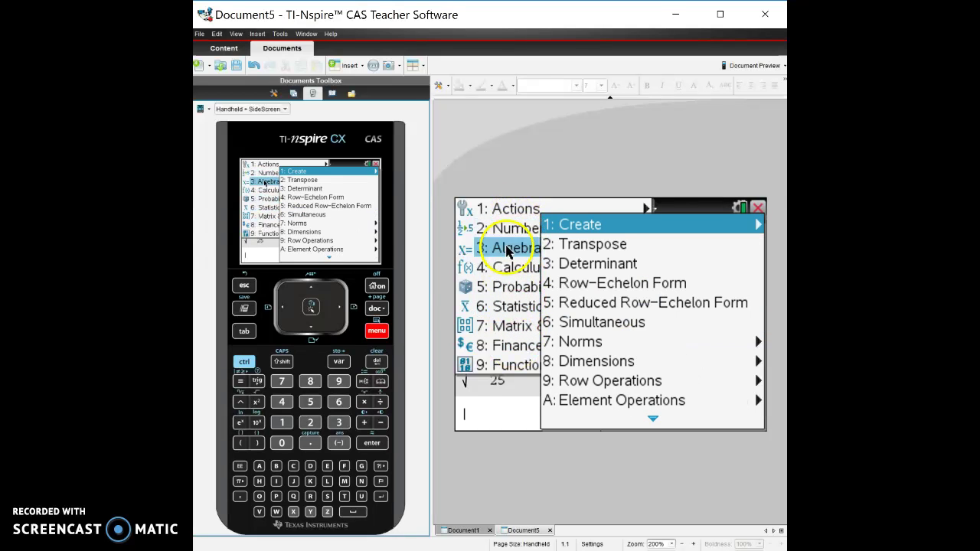
{"action": "mouse_move", "coordinate": [474, 266]}
{"action": "left_click", "coordinate": [244, 285]}
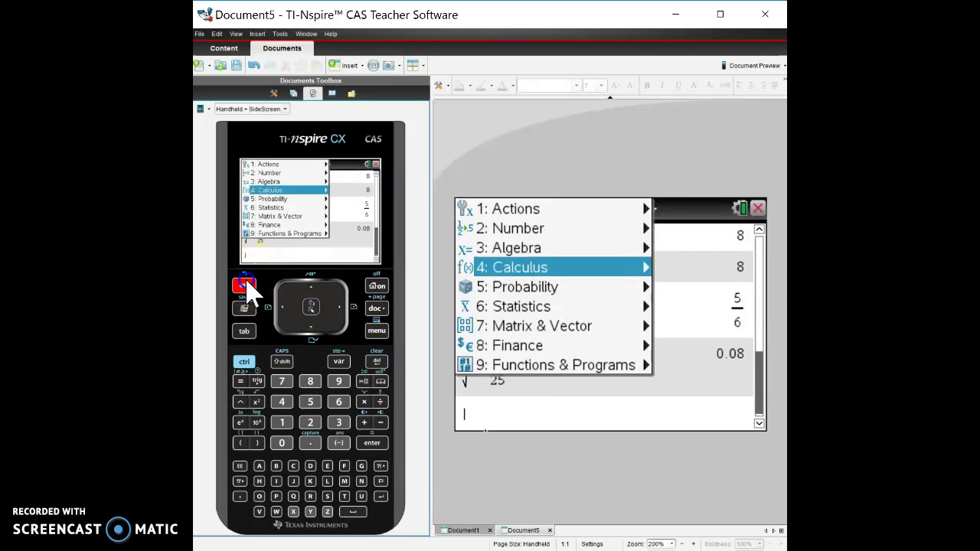
{"action": "left_click", "coordinate": [245, 285]}
{"action": "left_click", "coordinate": [304, 353]}
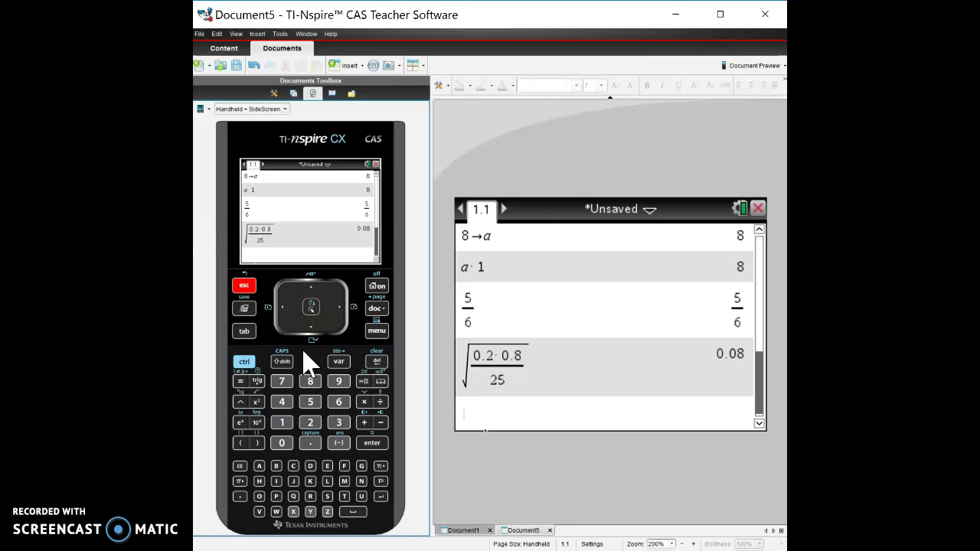
Recall the √(0.2·0.8/25) history entry into the entry line.
{"action": "left_click", "coordinate": [470, 360]}
{"action": "left_click", "coordinate": [313, 289]}
{"action": "left_click", "coordinate": [313, 289]}
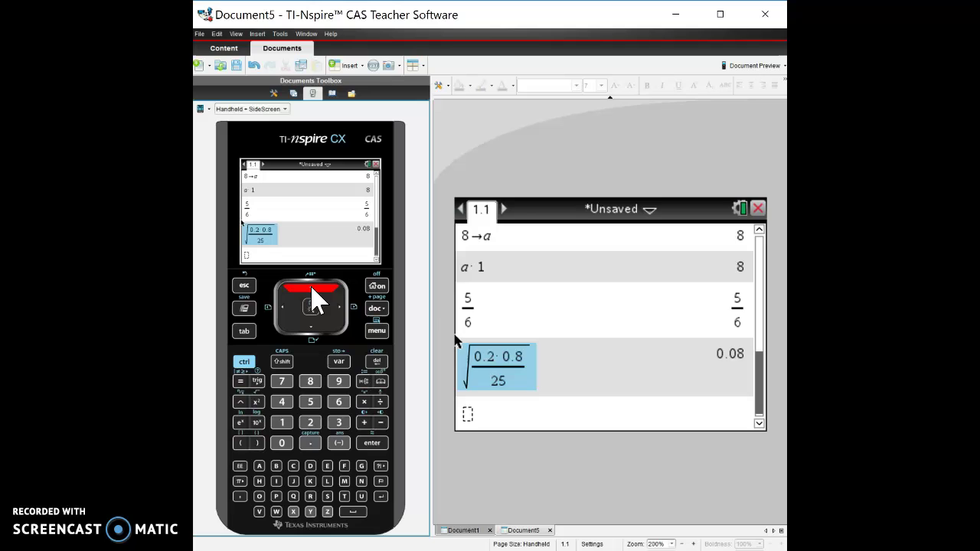
{"action": "key", "text": "Return"}
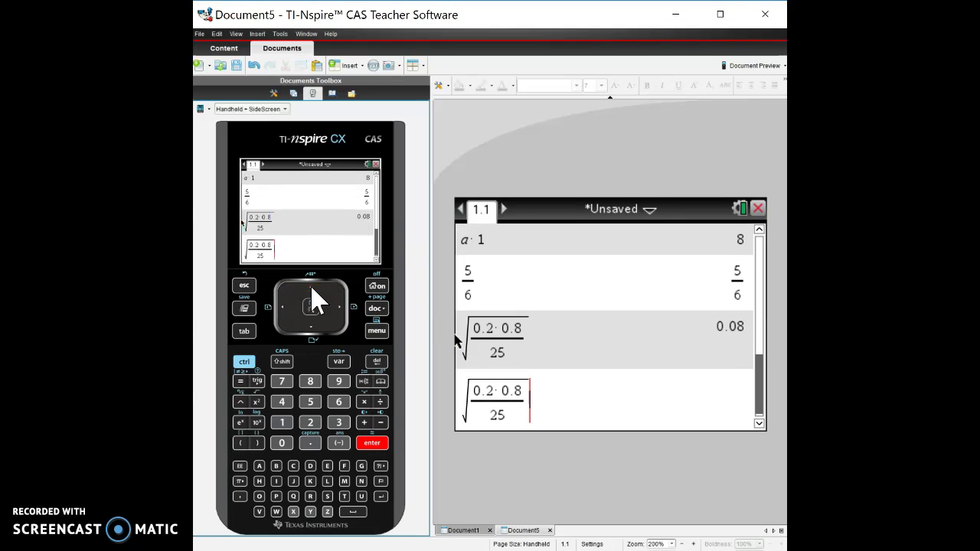
Change 0.8 to 0.7 and 0.2 to 0.3, then evaluate to 0.091652.
{"action": "left_click", "coordinate": [496, 392]}
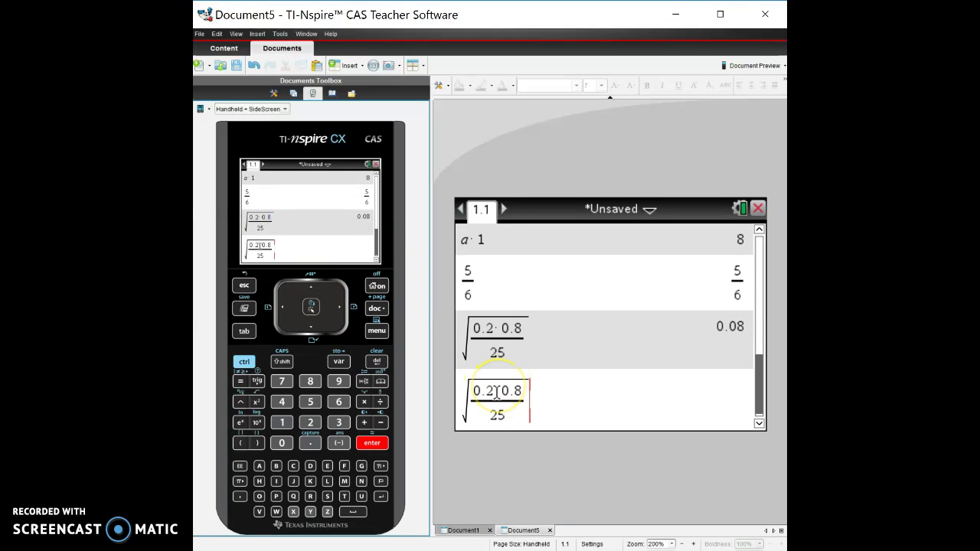
{"action": "key", "text": "Left"}
{"action": "key", "text": "Right"}
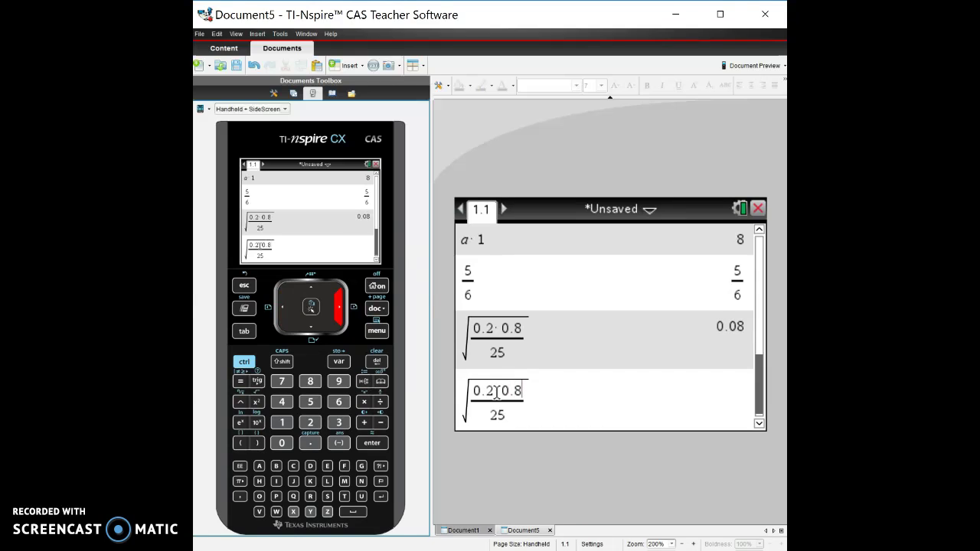
{"action": "key", "text": "BackSpace"}
{"action": "type", "text": "7"}
{"action": "key", "text": "Left"}
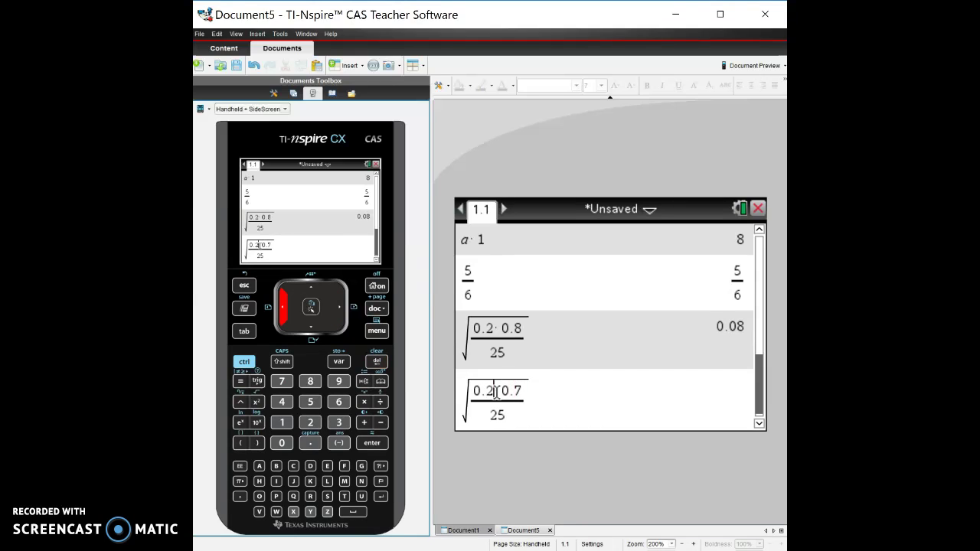
{"action": "key", "text": "Right"}
{"action": "key", "text": "BackSpace"}
{"action": "type", "text": "3"}
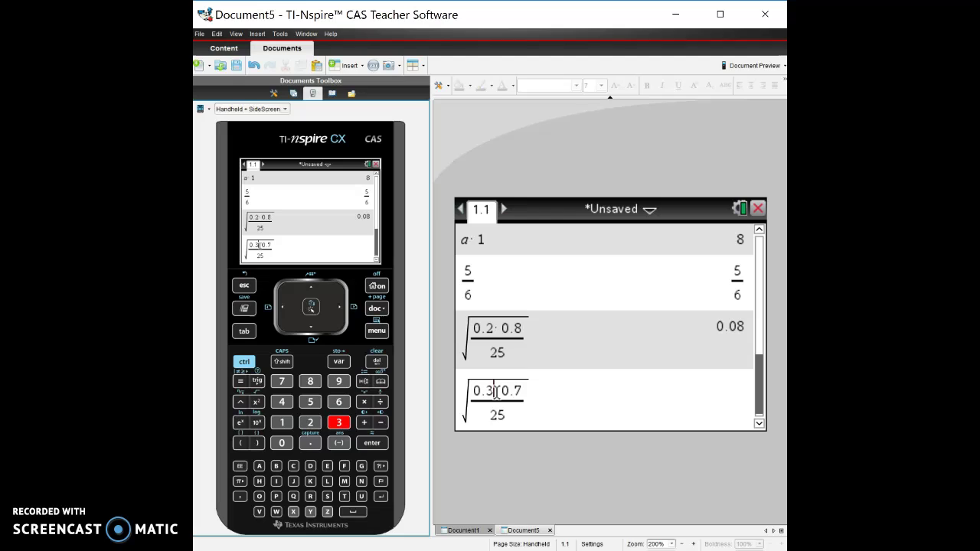
{"action": "key", "text": "Return"}
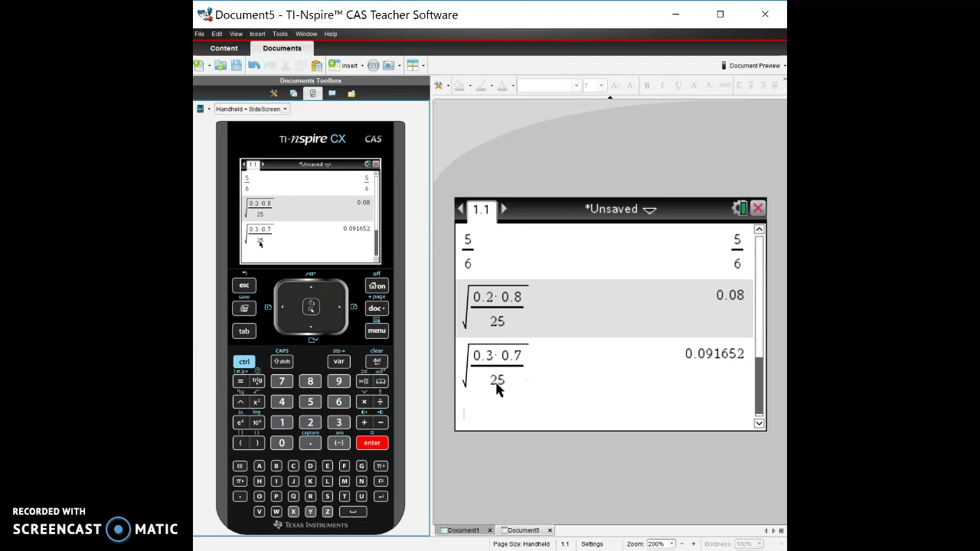
Recall the 8→a entry into the entry line and delete it.
{"action": "key", "text": "Up"}
{"action": "key", "text": "Up"}
{"action": "key", "text": "Up"}
{"action": "key", "text": "Up"}
{"action": "key", "text": "Up"}
{"action": "key", "text": "Up"}
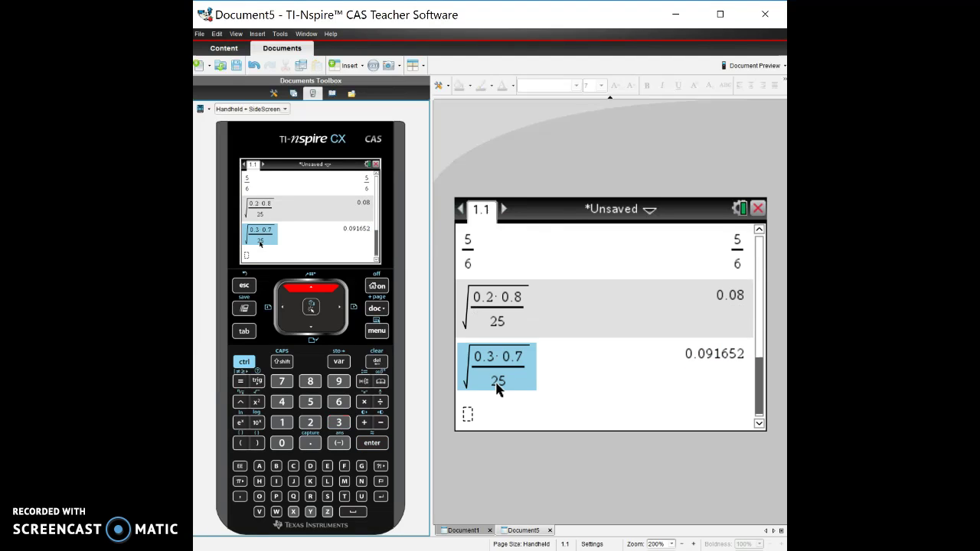
{"action": "key", "text": "Up"}
{"action": "key", "text": "Up"}
{"action": "key", "text": "Up"}
{"action": "key", "text": "Up"}
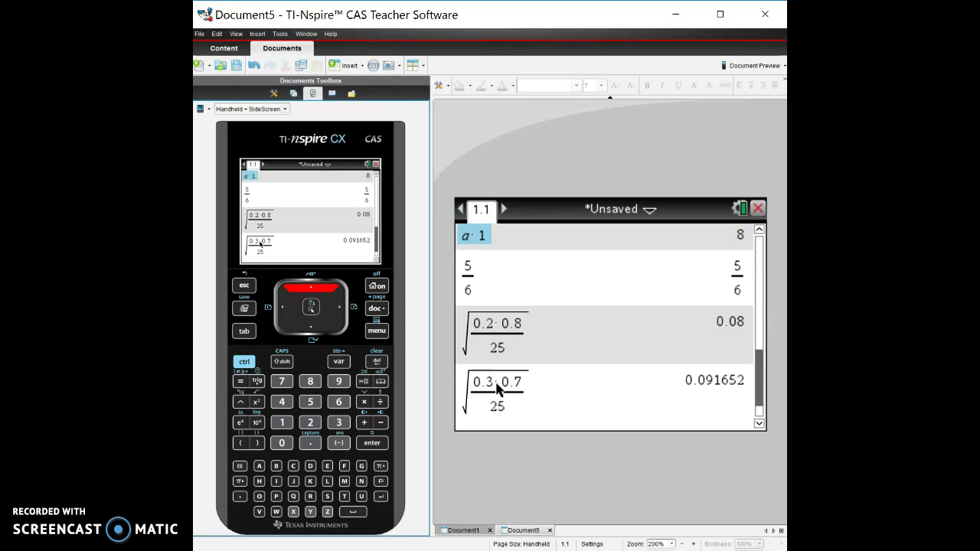
{"action": "key", "text": "Return"}
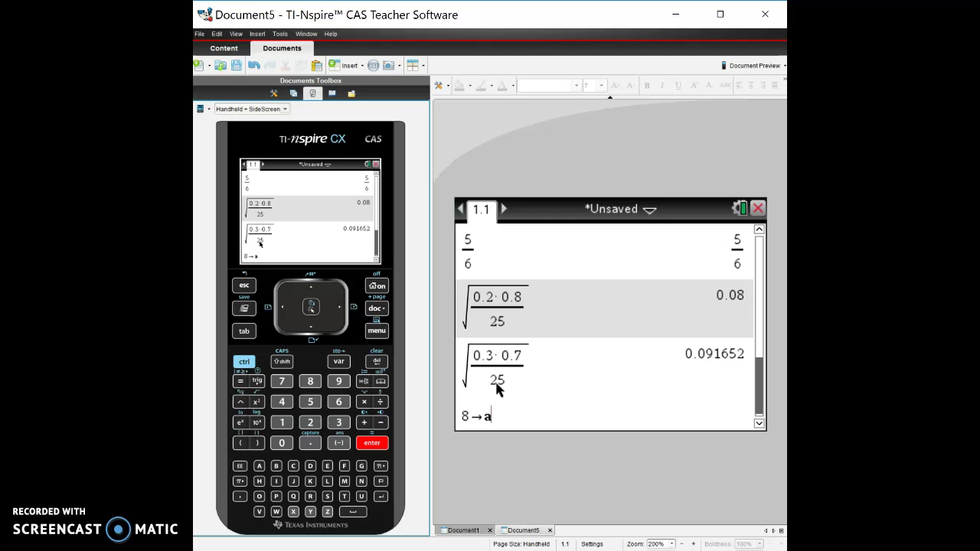
{"action": "key", "text": "BackSpace"}
{"action": "key", "text": "BackSpace"}
{"action": "key", "text": "BackSpace"}
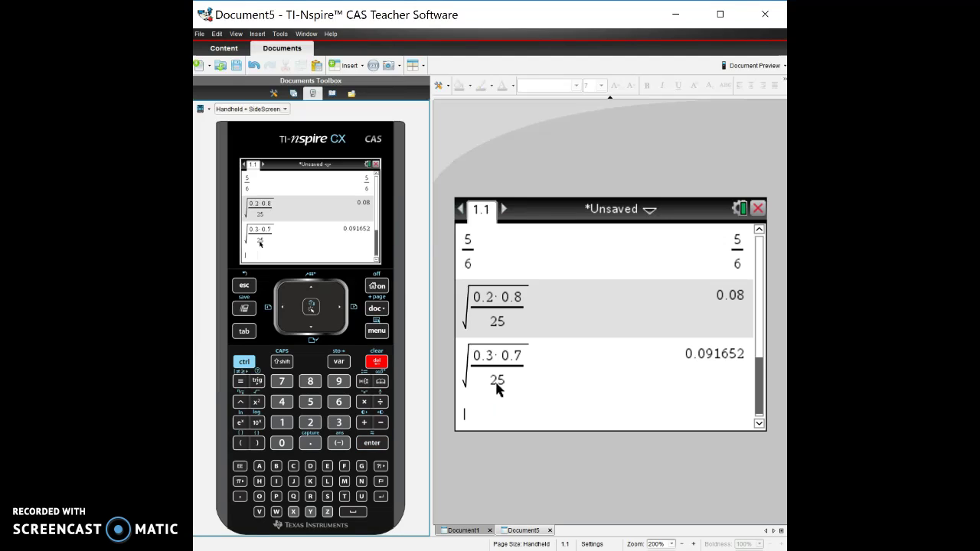
Select √(0.3·0.7/25) in the history, copy it, and paste it into the entry line.
{"action": "key", "text": "Up"}
{"action": "key", "text": "Up"}
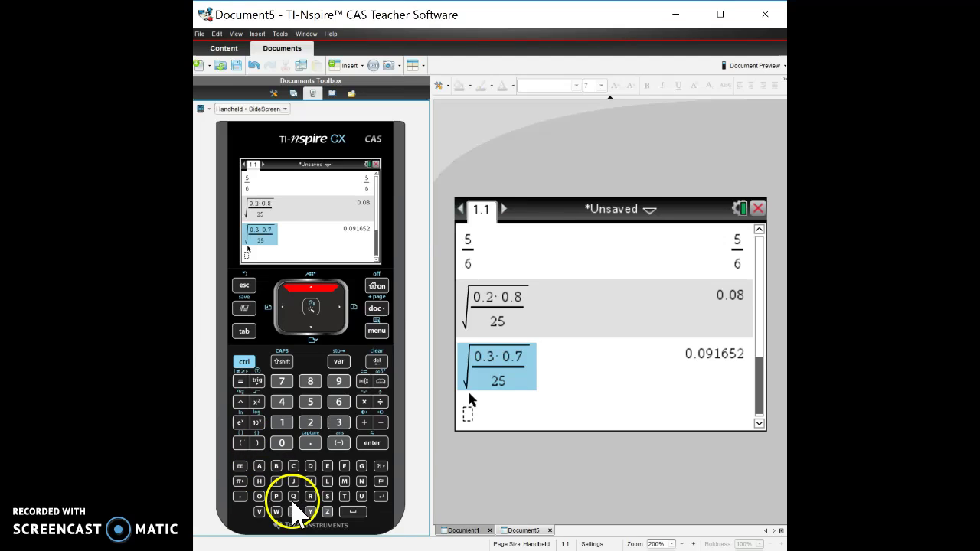
{"action": "left_click", "coordinate": [243, 361]}
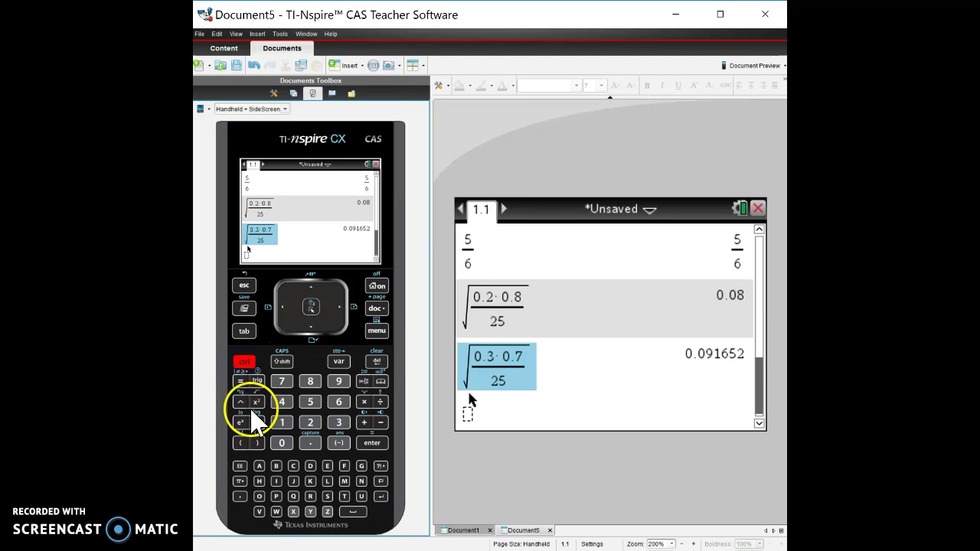
{"action": "left_click", "coordinate": [294, 465]}
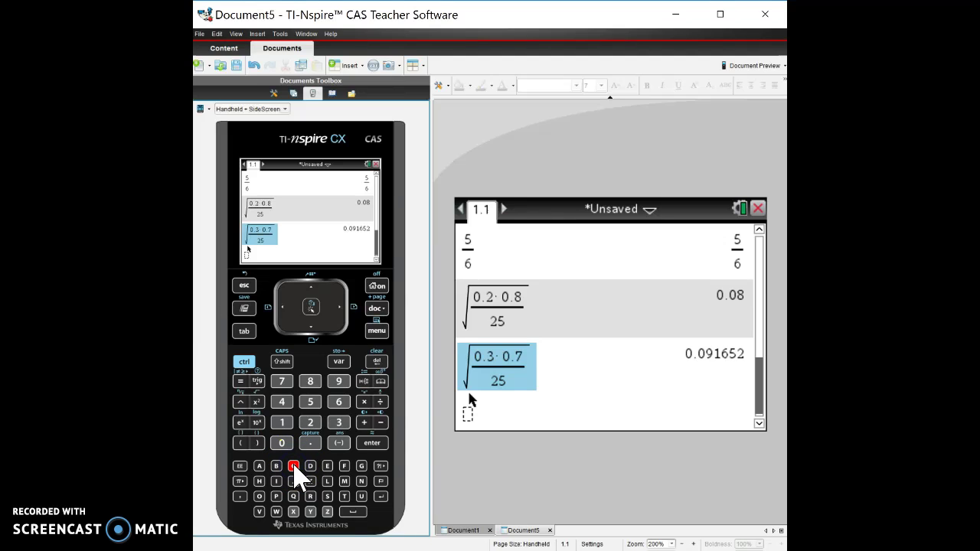
{"action": "left_click", "coordinate": [470, 417]}
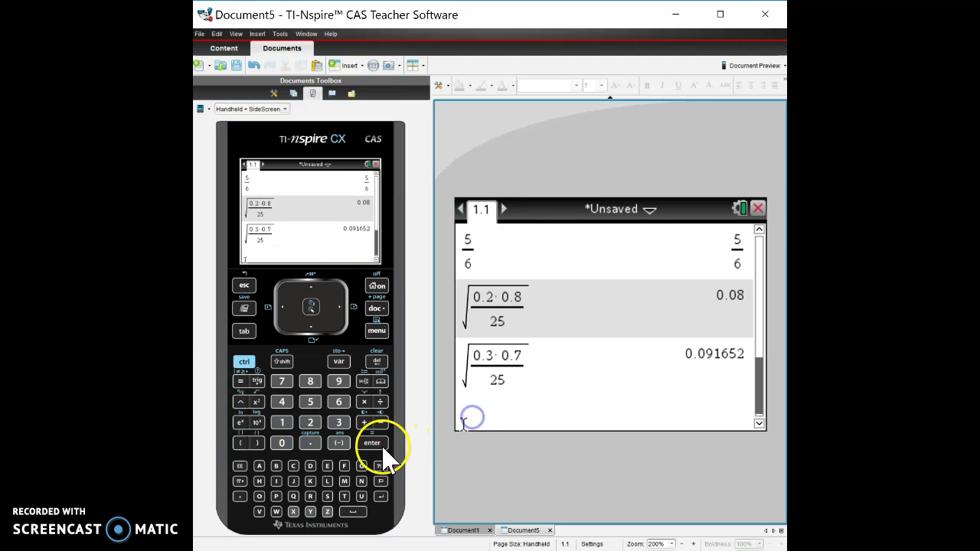
{"action": "left_click", "coordinate": [243, 361]}
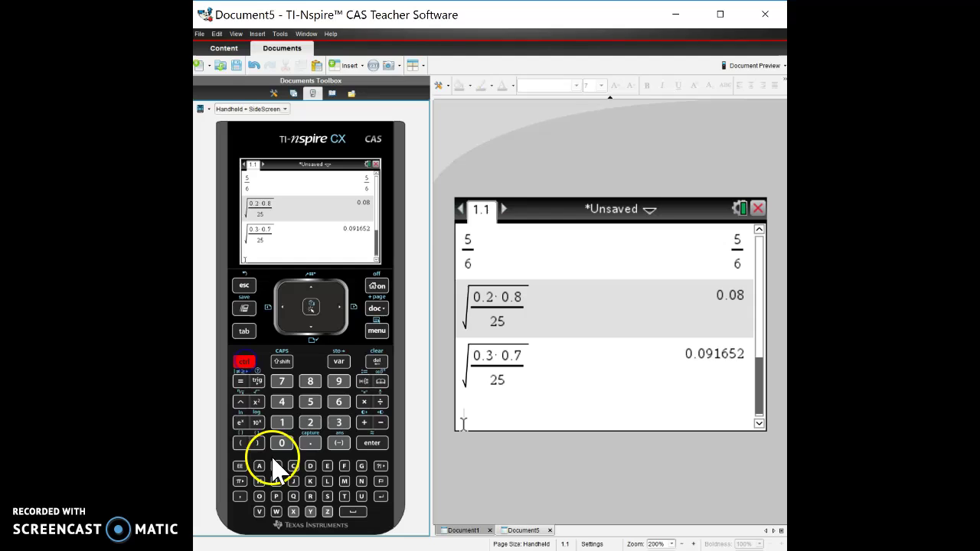
{"action": "left_click", "coordinate": [259, 512]}
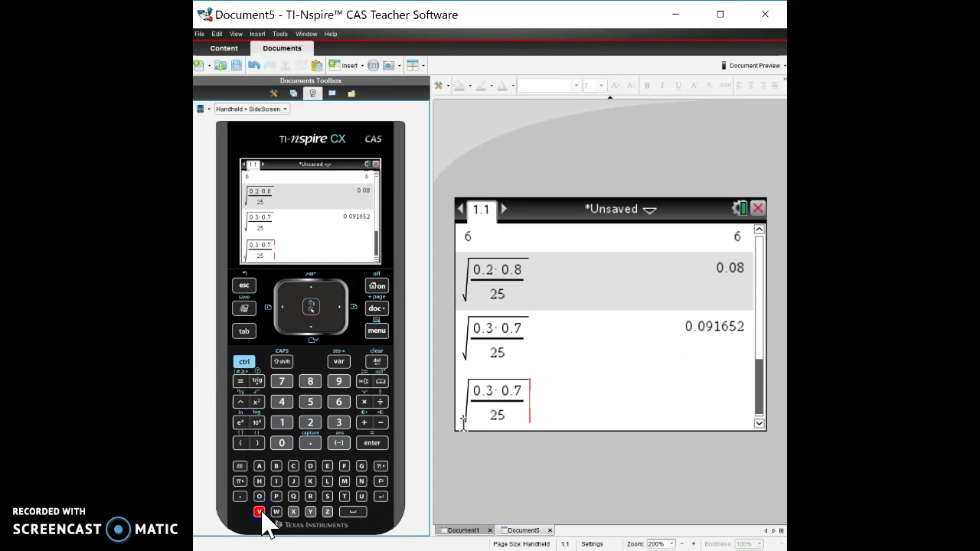